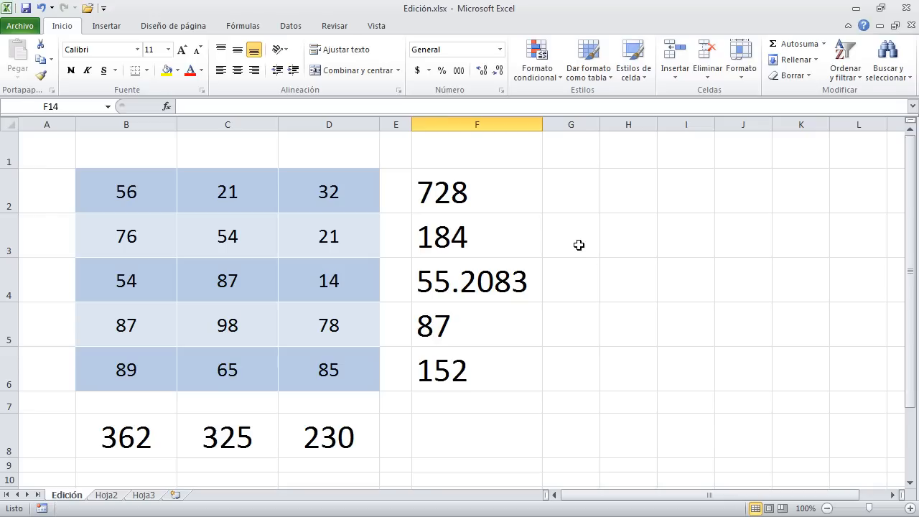
Step: Examine the formulas behind cells F2 through F6 without changing any of them
click(490, 201)
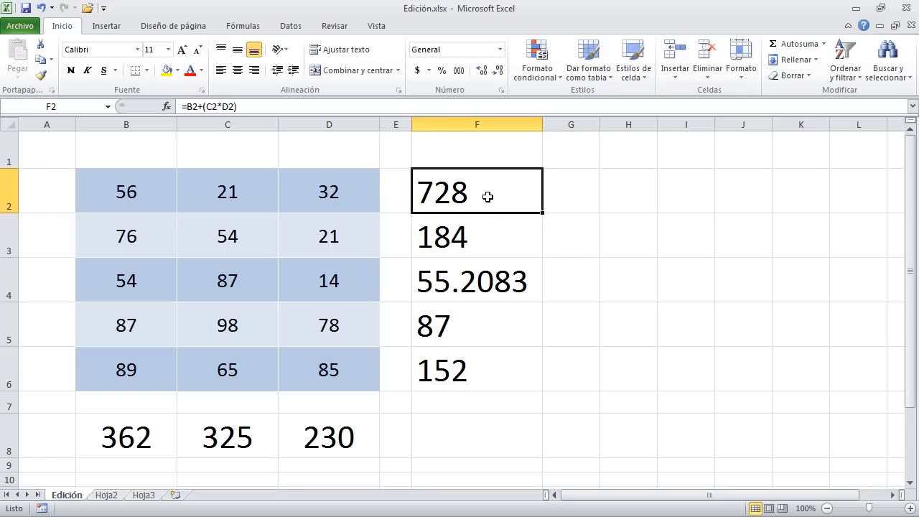
click(485, 236)
click(486, 282)
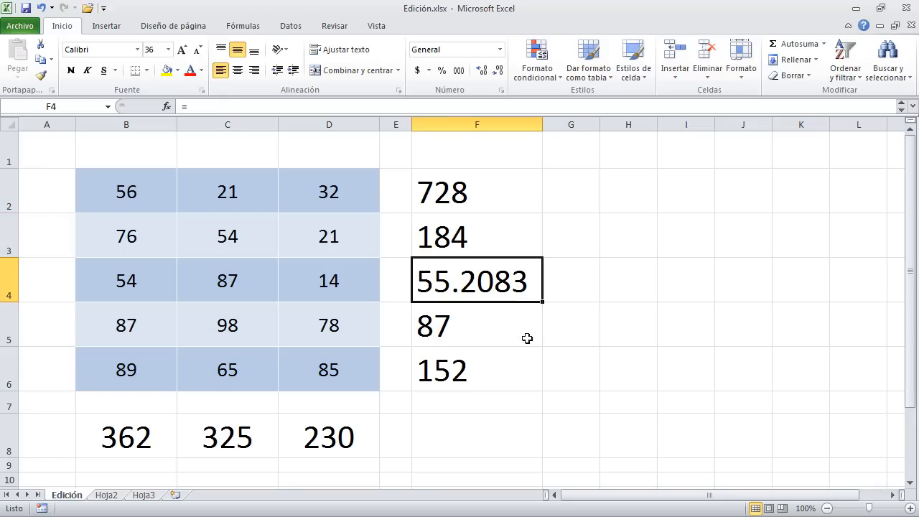
click(487, 329)
click(501, 376)
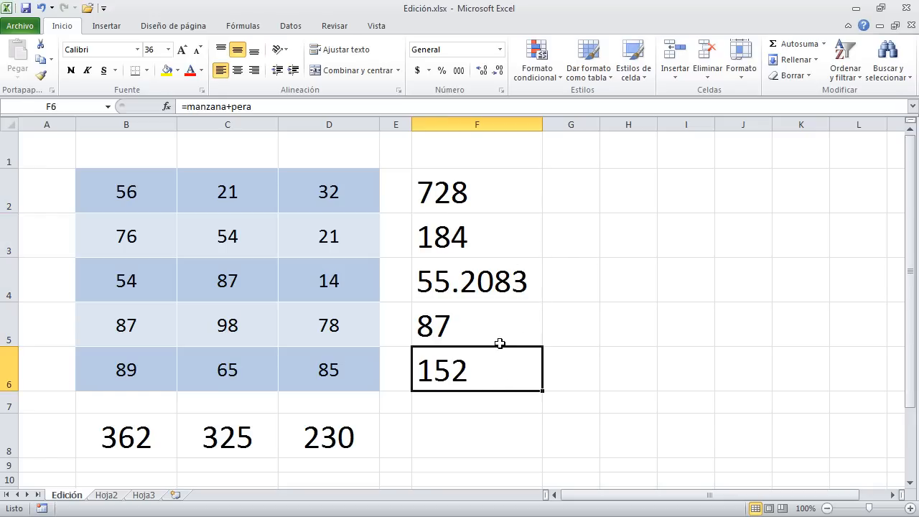
drag(276, 106, 186, 106)
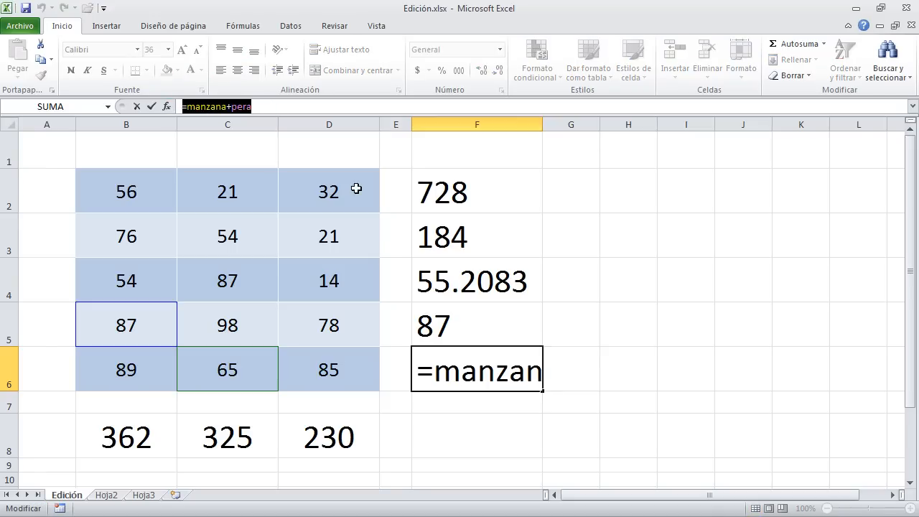
click(453, 199)
key(Escape)
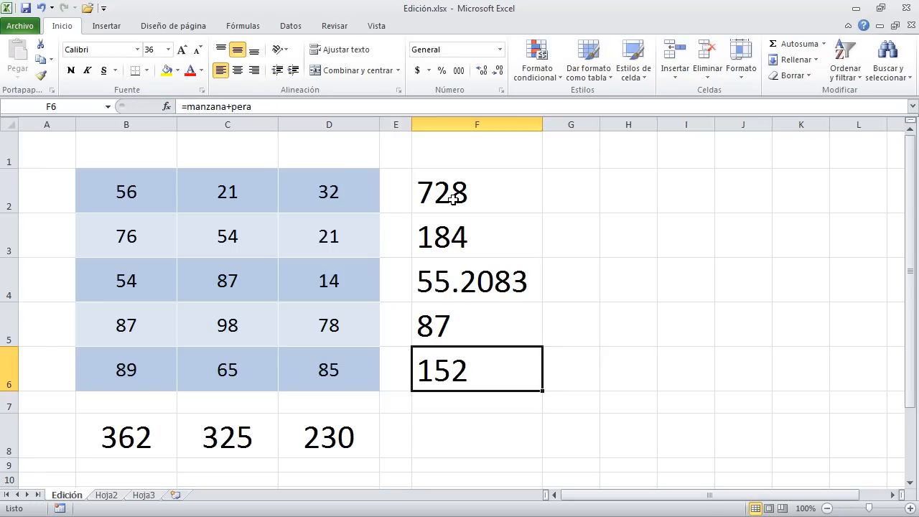
Step: In cell F2's formula, replace the first reference, B2, with the named cell manzana (B5)
click(497, 192)
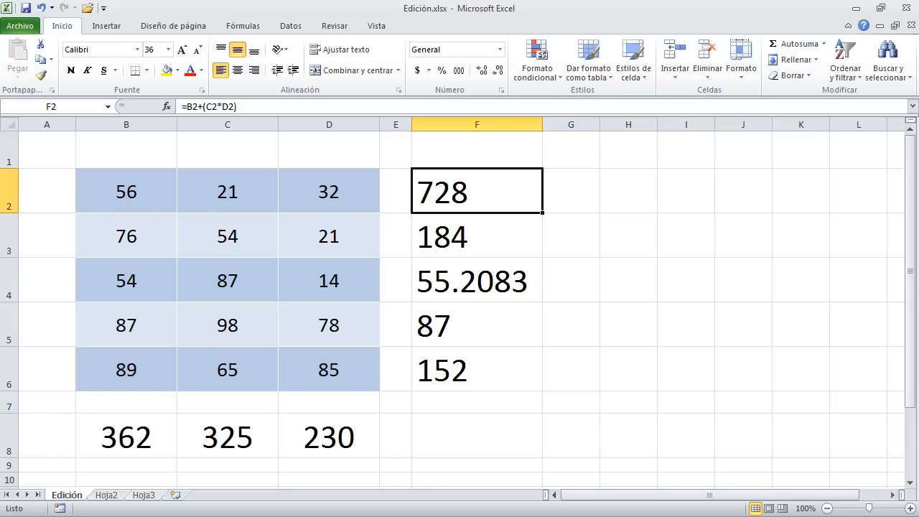
double_click(508, 198)
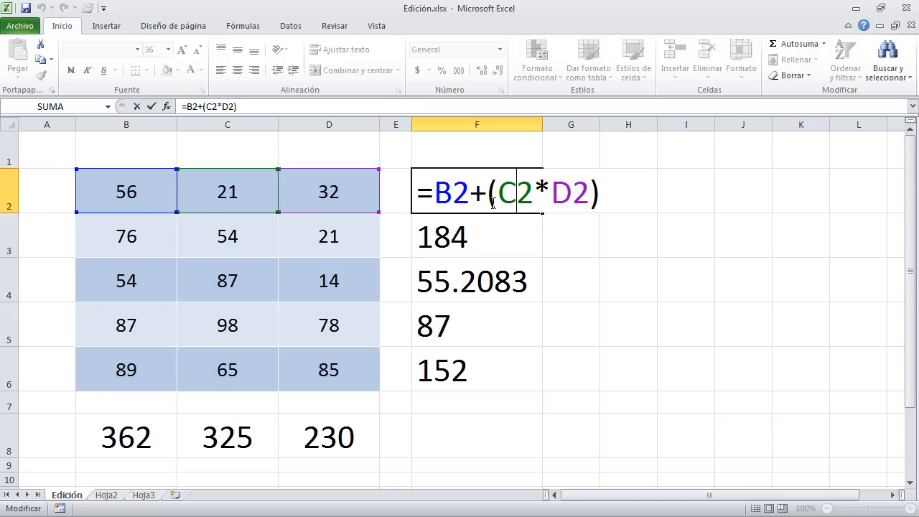
key(Left)
key(Left)
key(Left)
key(Left)
key(Left)
key(Right)
key(Right)
key(Right)
key(Left)
key(BackSpace)
key(BackSpace)
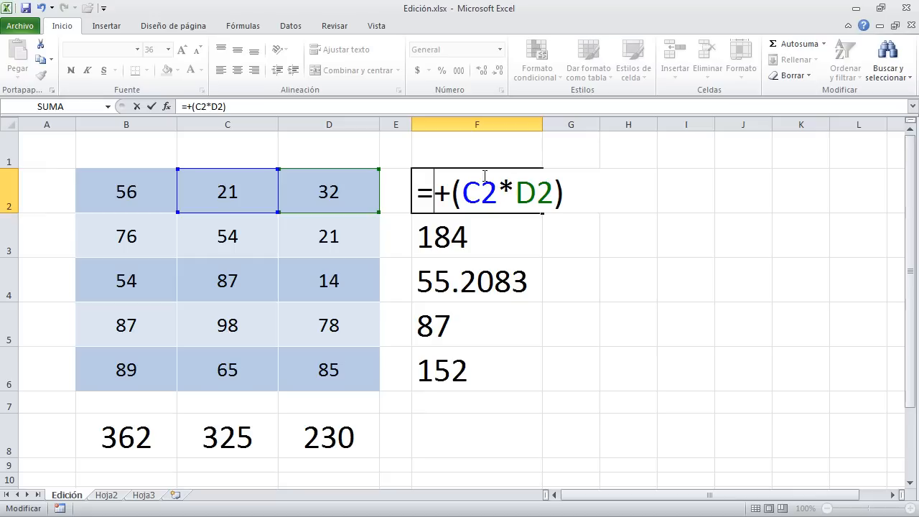
click(125, 324)
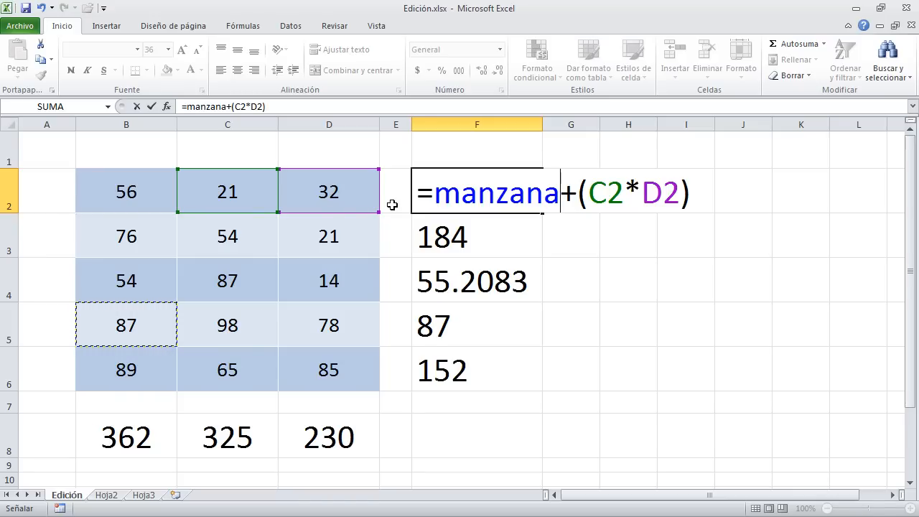
key(Return)
Step: Move the C2 reference in F2's formula to cell B2, giving =manzana+(B2*D2)
double_click(498, 191)
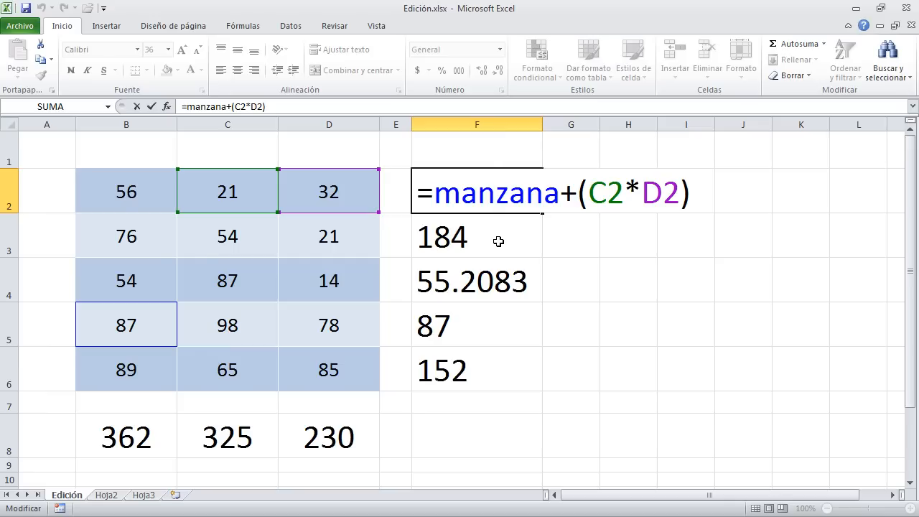
click(578, 194)
click(560, 195)
drag(267, 172, 267, 172)
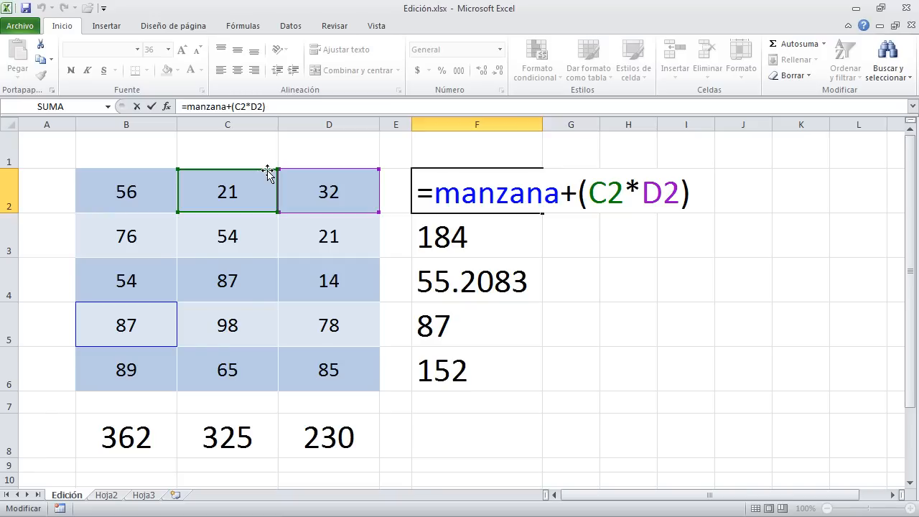
drag(267, 172, 141, 212)
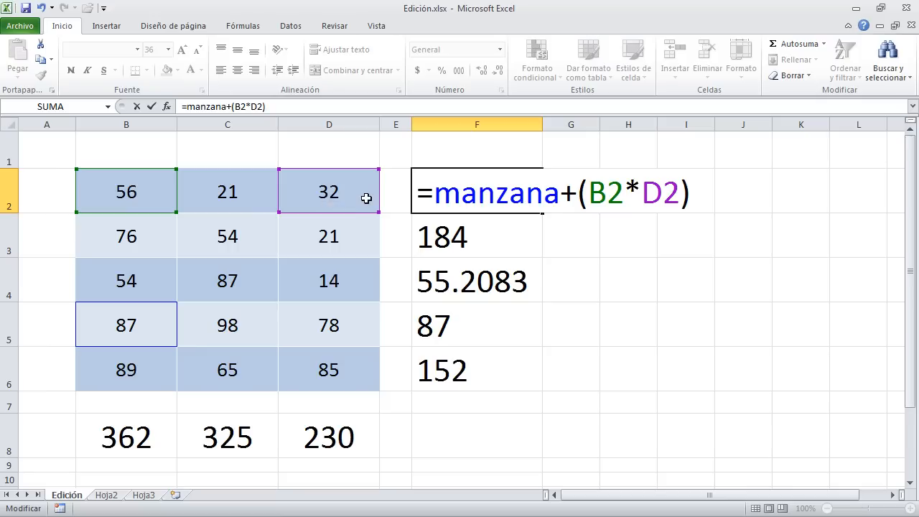
key(Return)
Step: Move the D2 reference in F2's formula to D4 and commit =manzana+(B2*D4), keeping the cell selected
double_click(487, 196)
drag(373, 173, 368, 270)
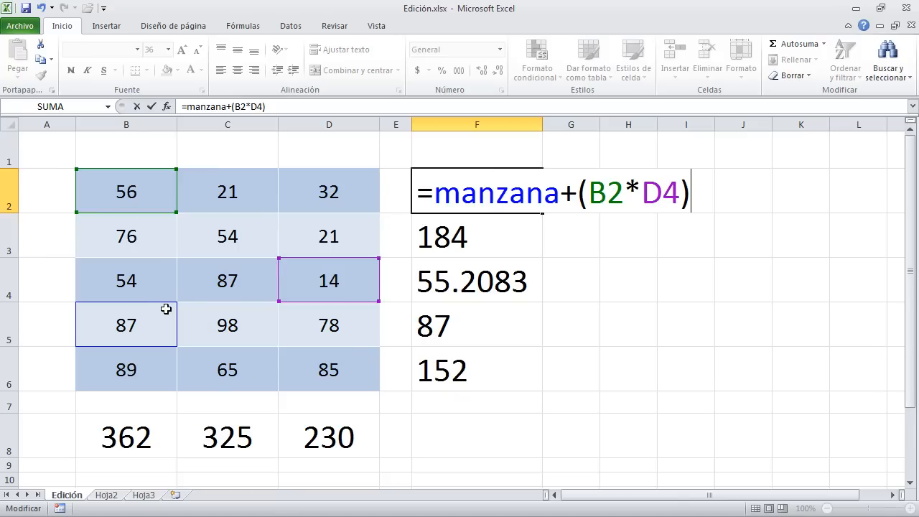
key(Left)
key(Left)
key(Left)
key(Left)
key(Left)
key(Left)
key(Left)
key(Left)
key(Left)
key(Left)
key(Left)
key(Left)
key(ctrl+Return)
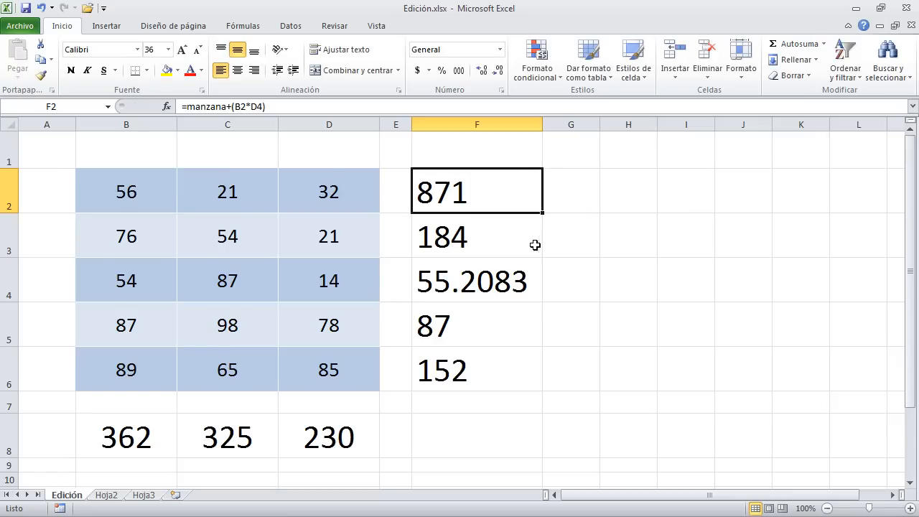
Step: Compare the individual references in the formulas of F3 and F2 with the SUMA ranges in B8 and C8
double_click(508, 239)
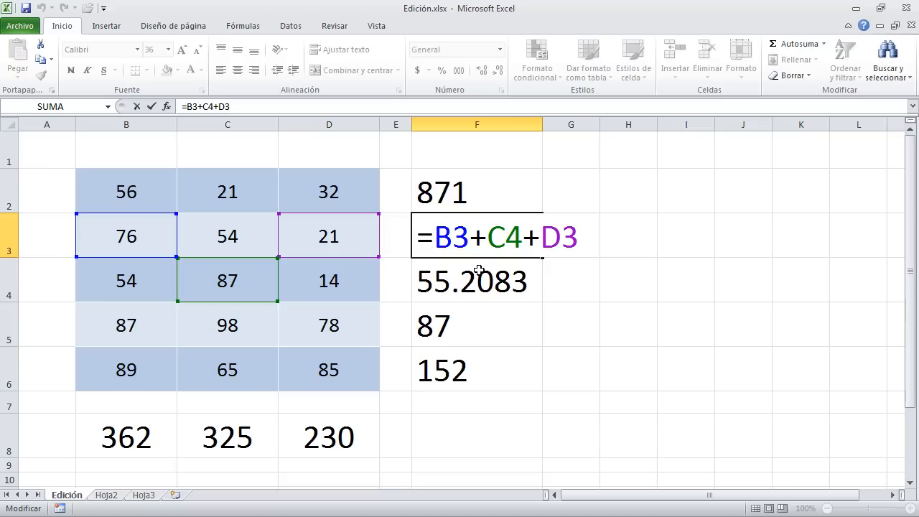
key(ctrl+Return)
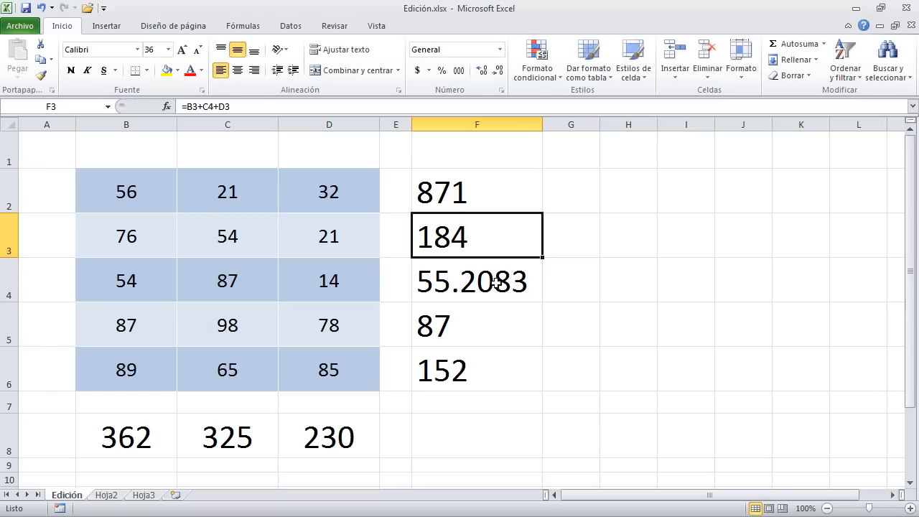
key(Up)
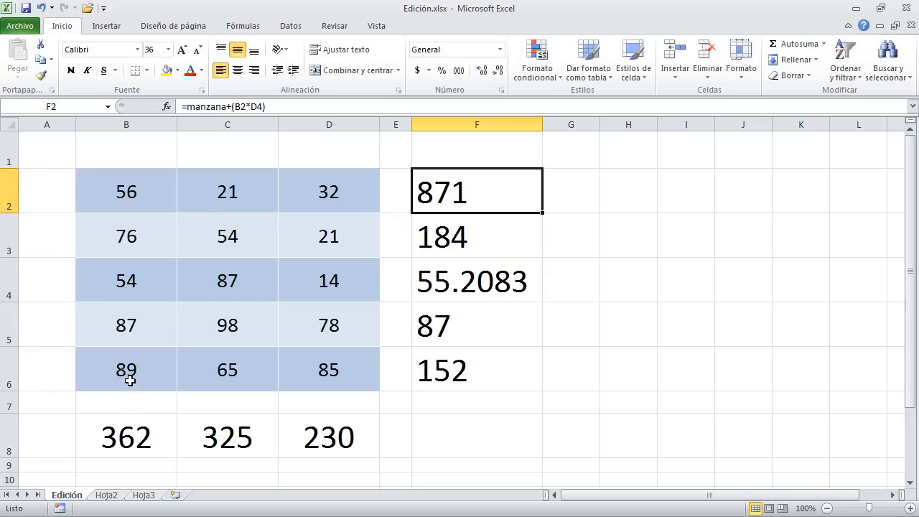
drag(129, 375, 125, 193)
double_click(133, 442)
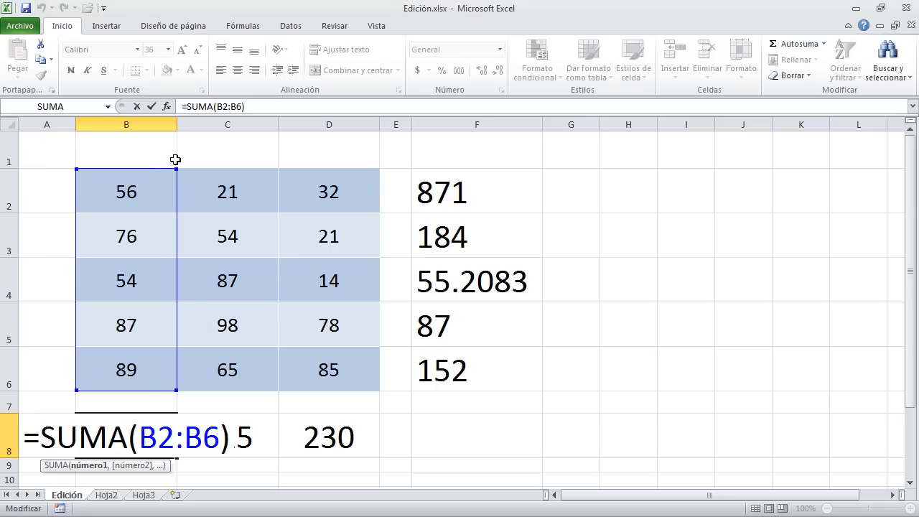
click(499, 187)
double_click(501, 188)
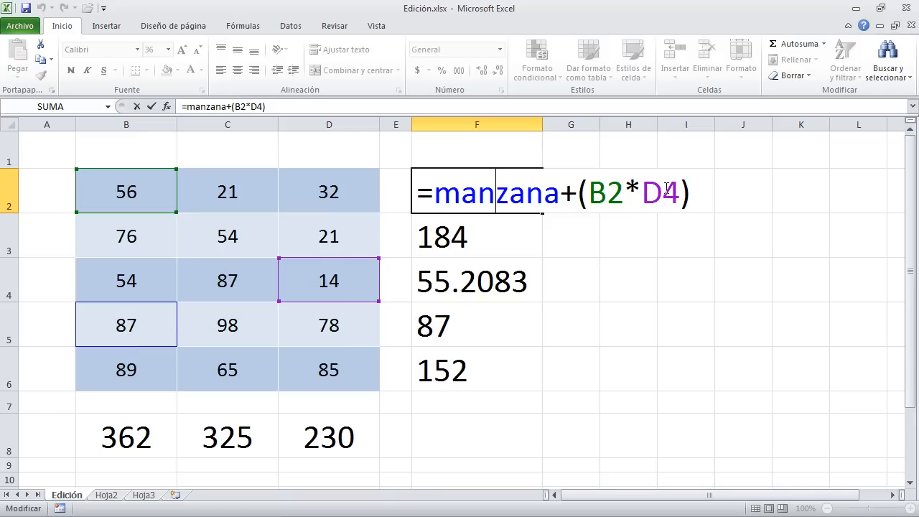
key(ctrl+Return)
click(132, 436)
double_click(140, 437)
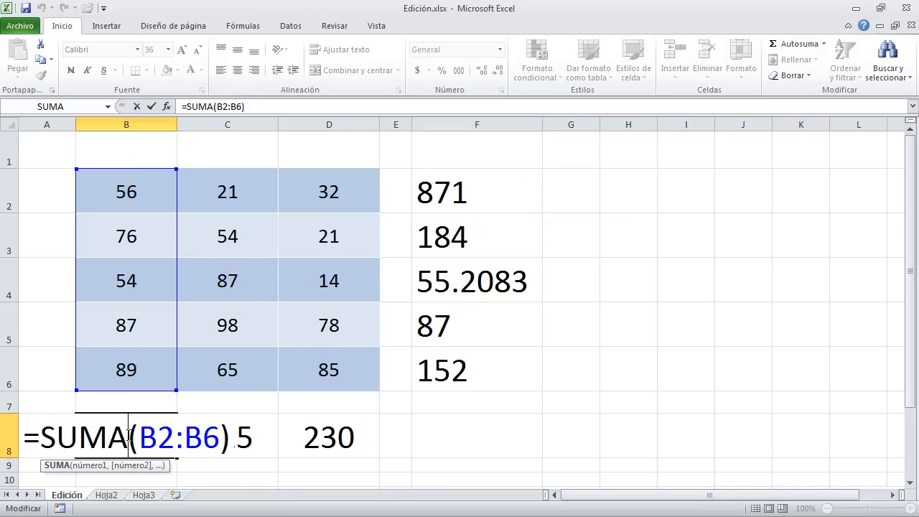
drag(142, 436, 219, 438)
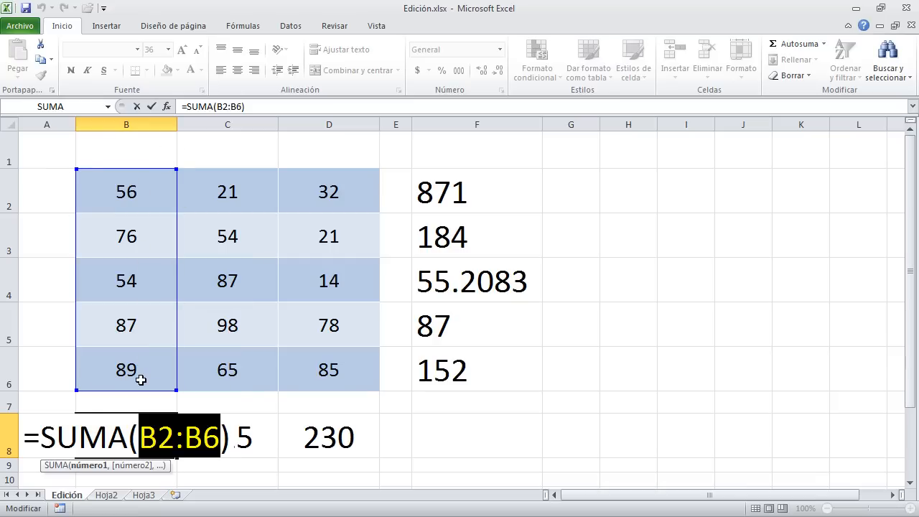
key(ctrl+Return)
click(243, 436)
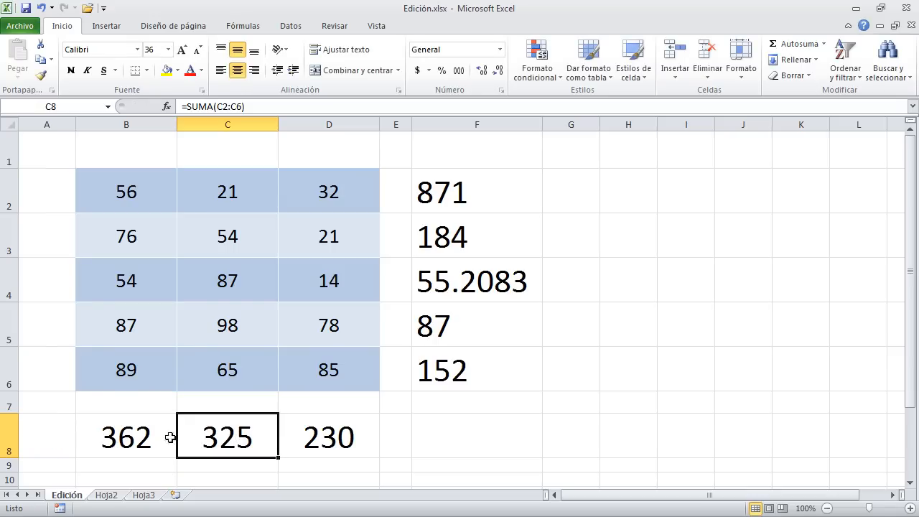
click(118, 435)
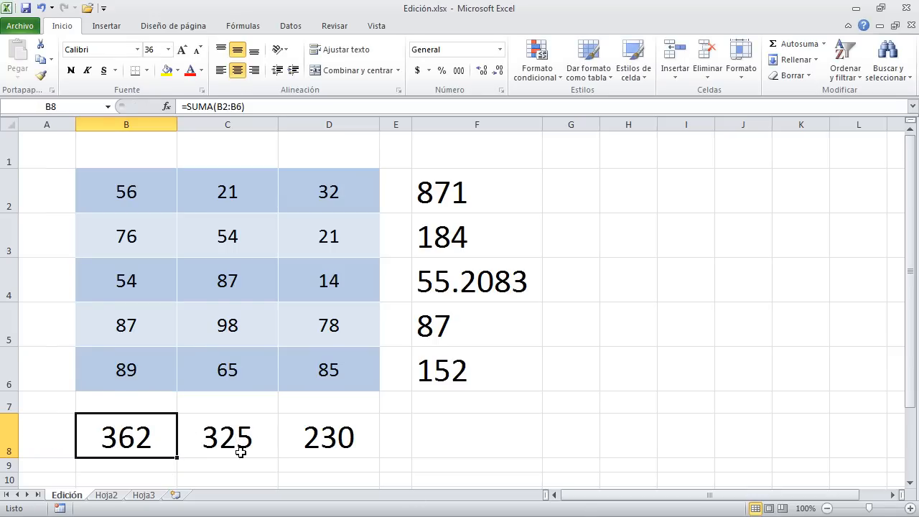
Step: Move the SUMA range in cell B8 to C2:C6, and compare it with the formula in C8
double_click(136, 440)
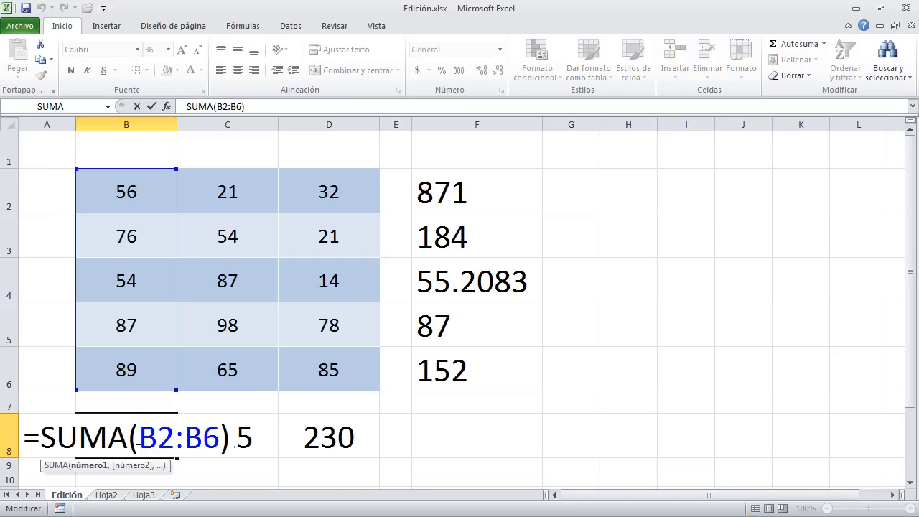
drag(221, 434, 144, 436)
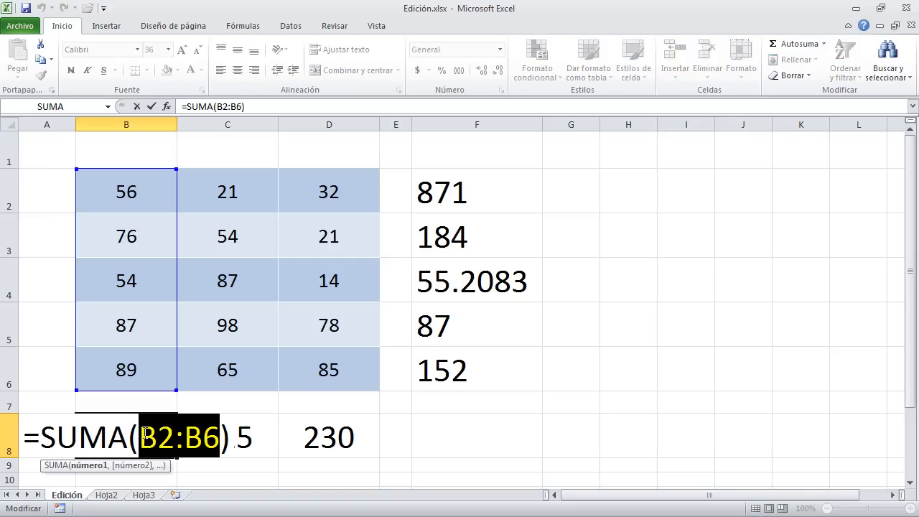
click(205, 438)
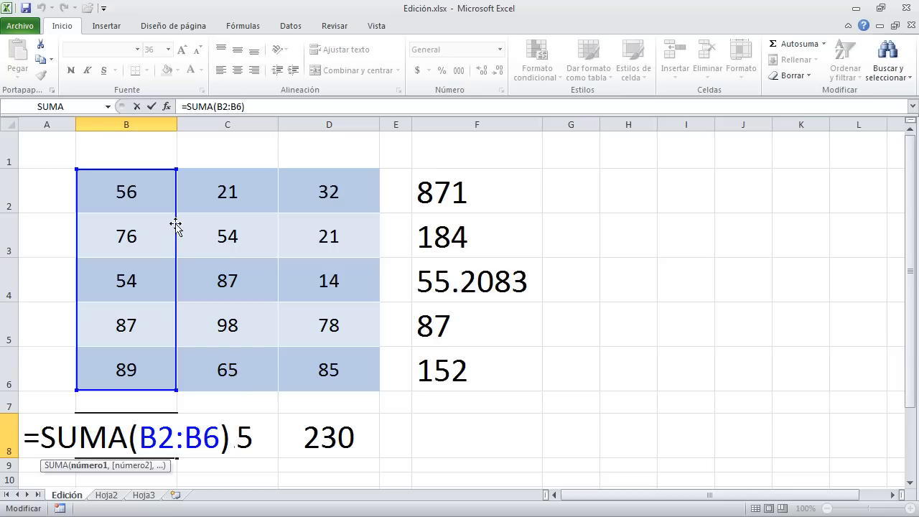
drag(176, 226, 221, 229)
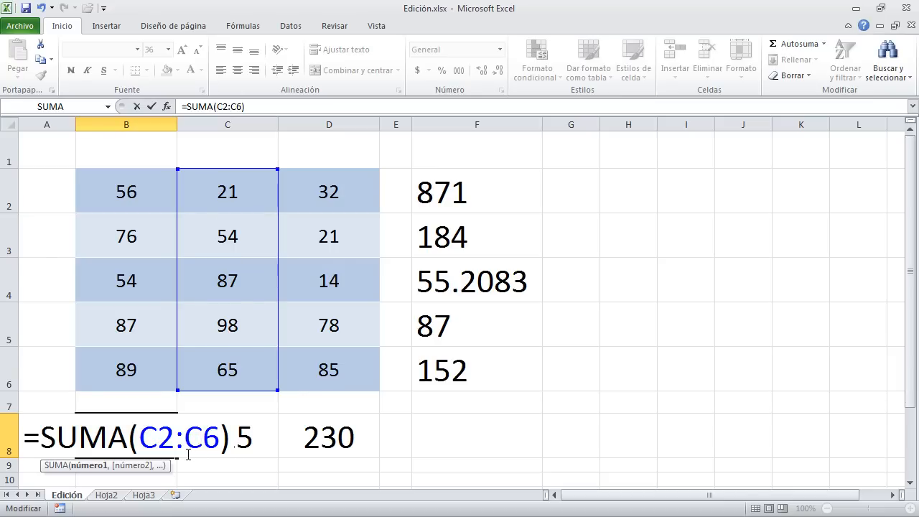
key(Return)
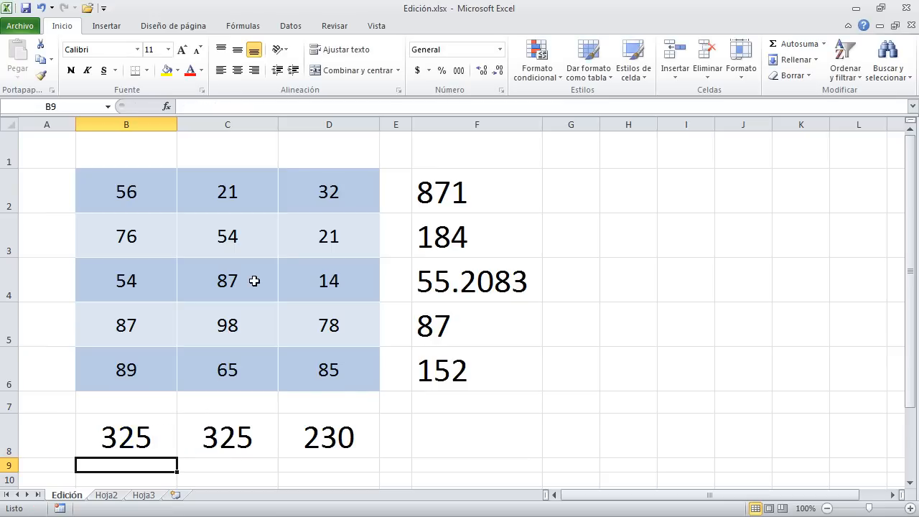
click(154, 452)
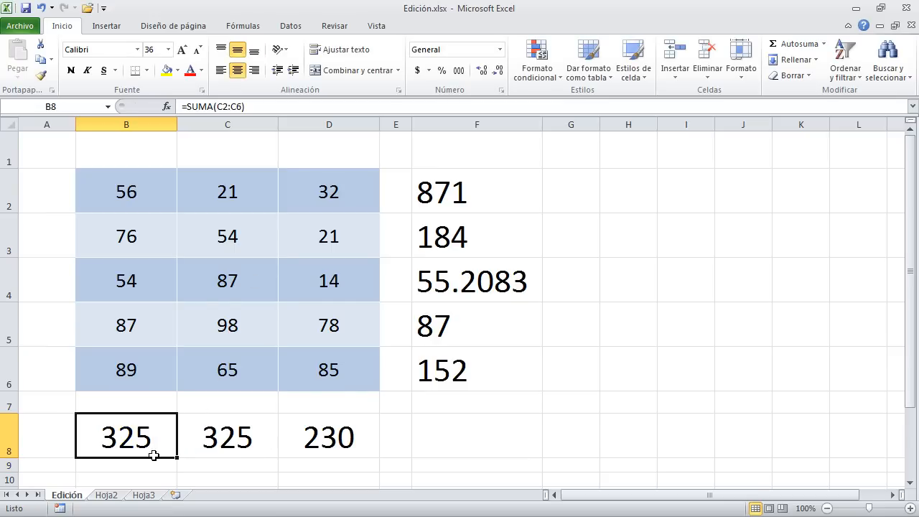
click(233, 440)
double_click(233, 440)
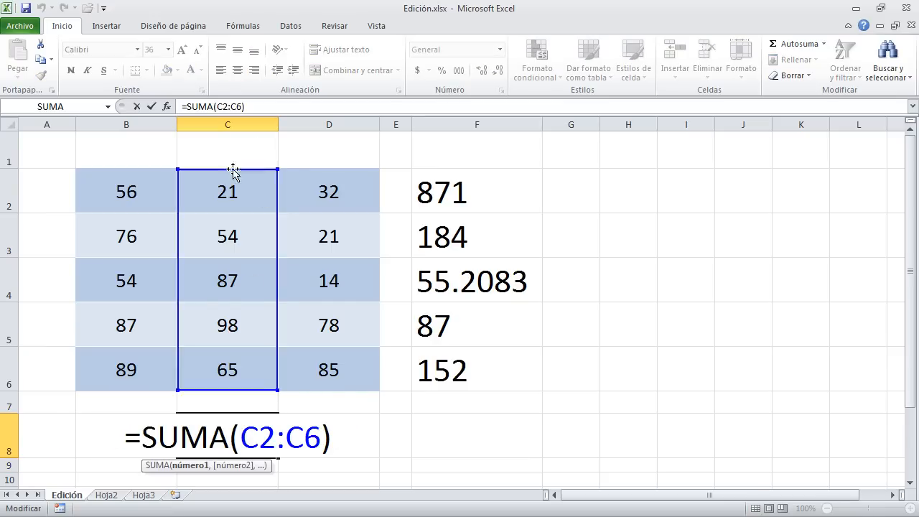
Step: Extend the SUMA range in cell B8 to B2:D6, commit it, and reopen the formula
double_click(118, 455)
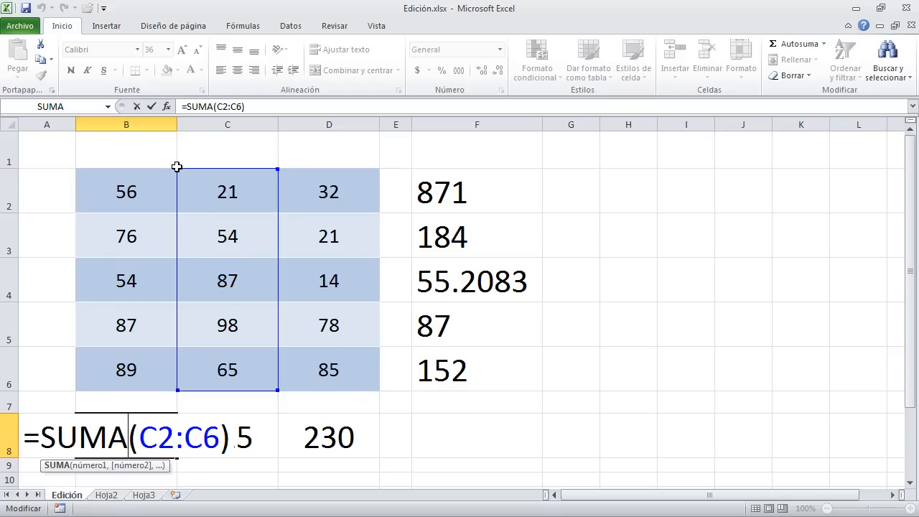
drag(177, 167, 176, 168)
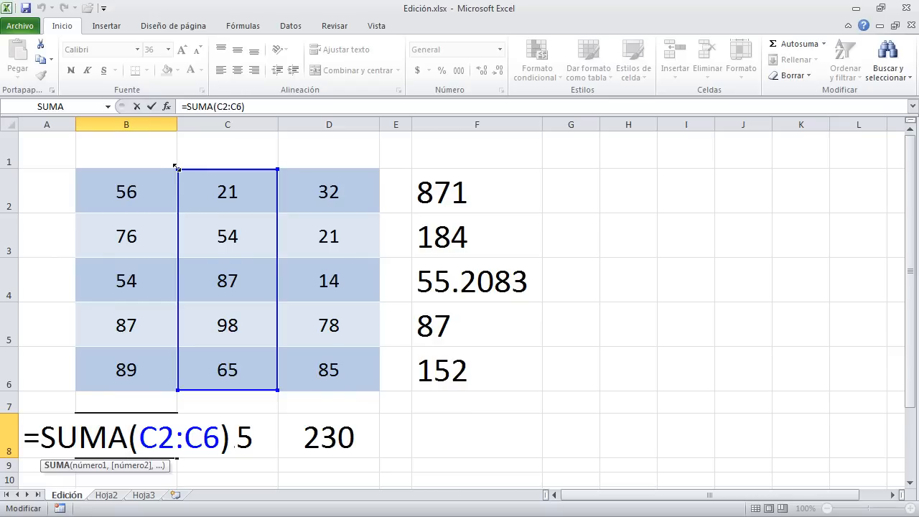
drag(177, 168, 104, 171)
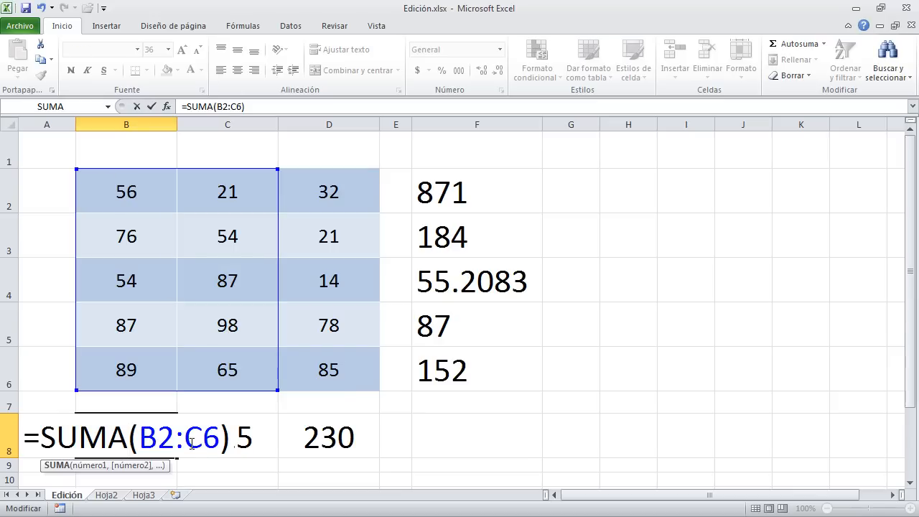
drag(278, 171, 362, 171)
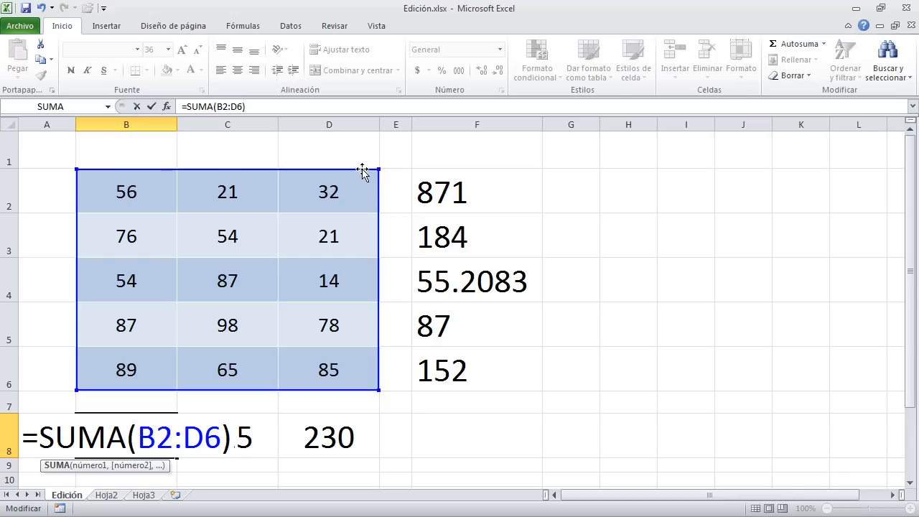
key(Return)
key(Up)
key(F2)
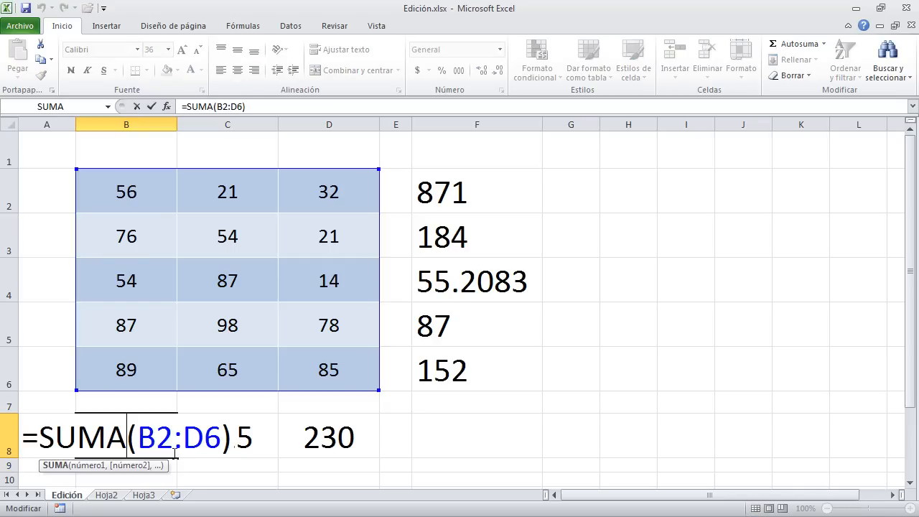
Step: Step back through the characters of the SUMA formula in B8 and leave the cell without editing it
key(Left)
key(Left)
key(Left)
key(Left)
key(Left)
key(Left)
key(Left)
key(Escape)
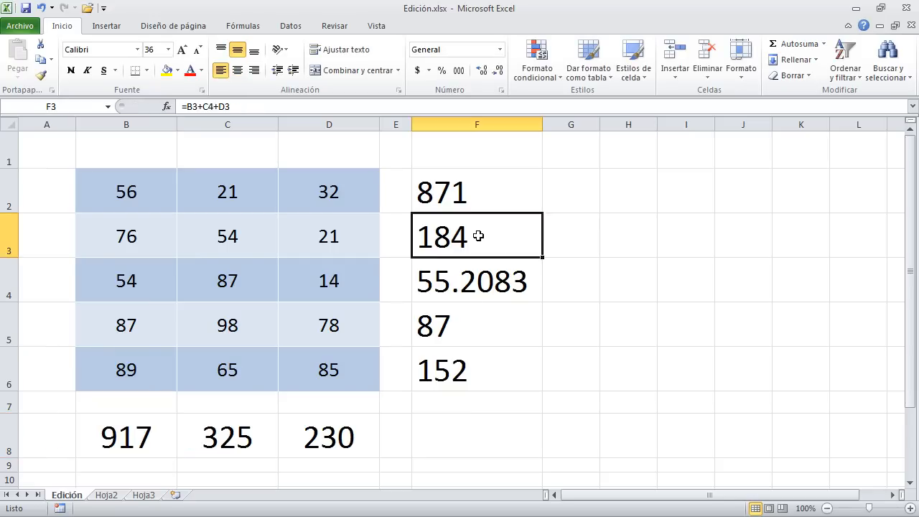
Step: Replace the C4 reference in F3's formula with C3 and commit =B3+C3+D3
double_click(480, 235)
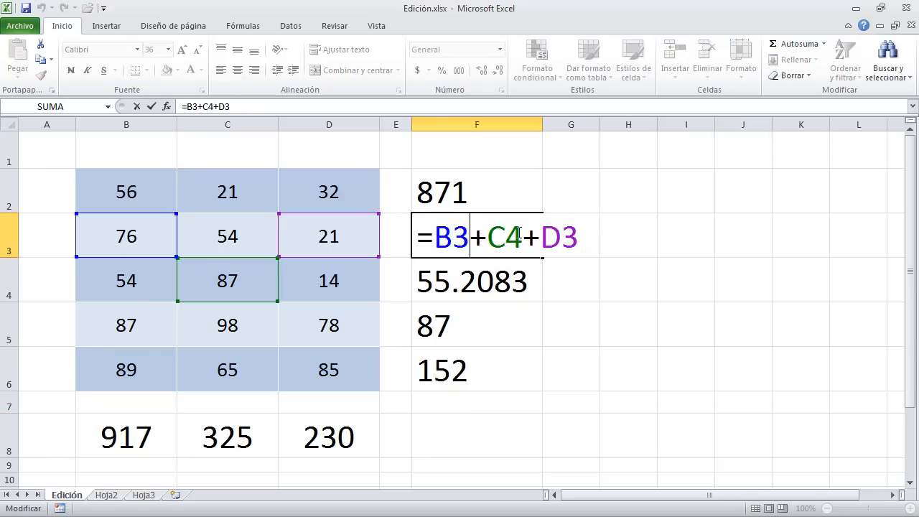
double_click(511, 233)
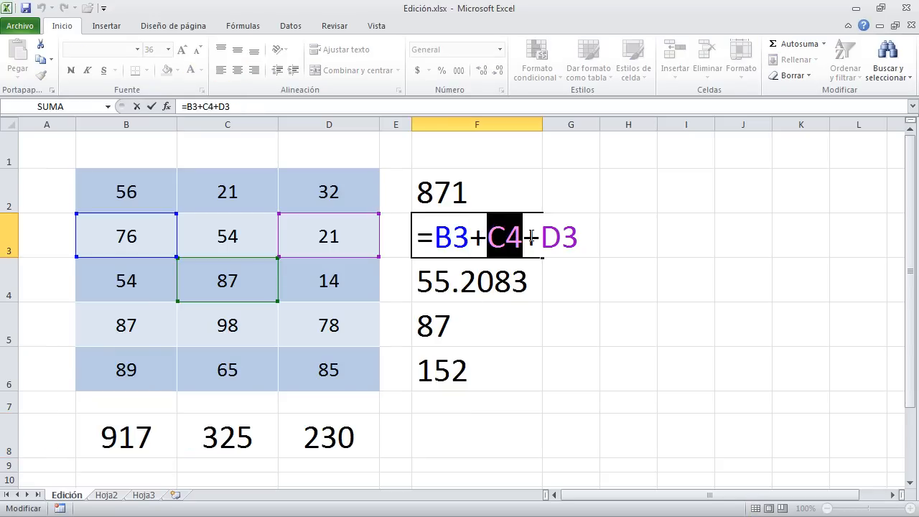
key(Delete)
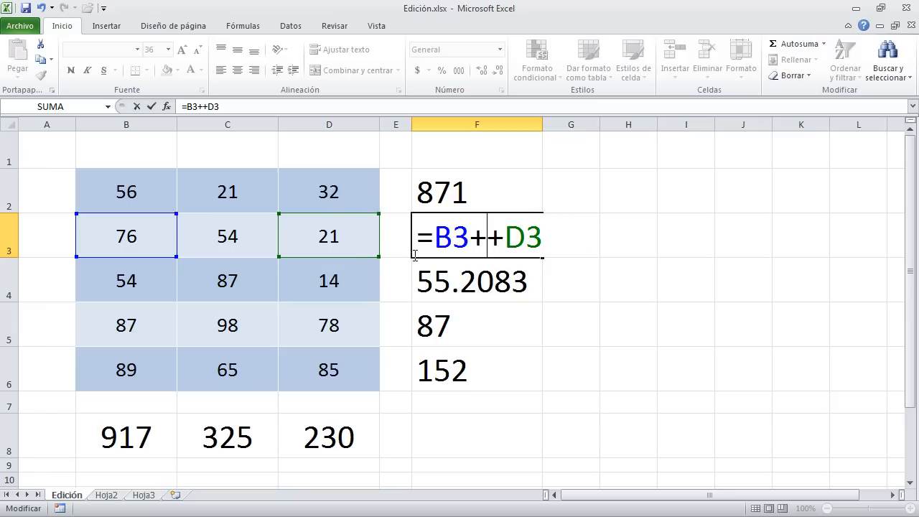
click(228, 240)
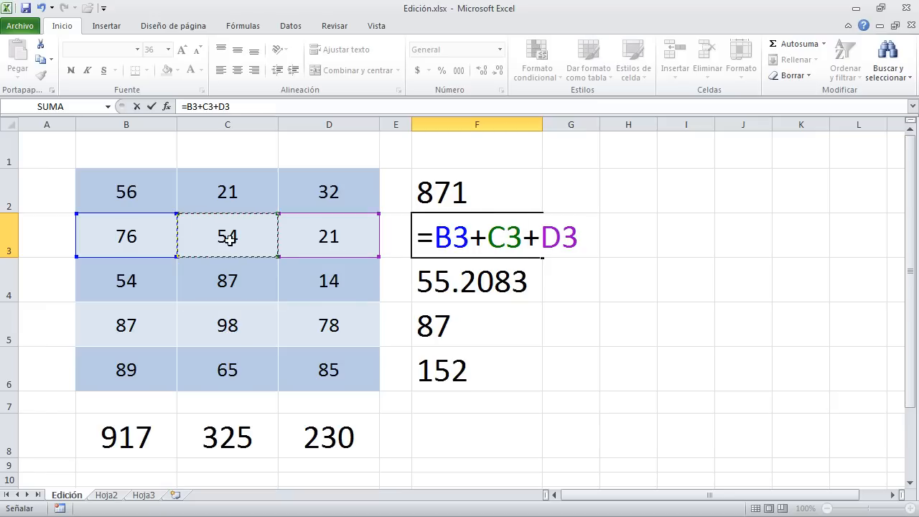
key(Return)
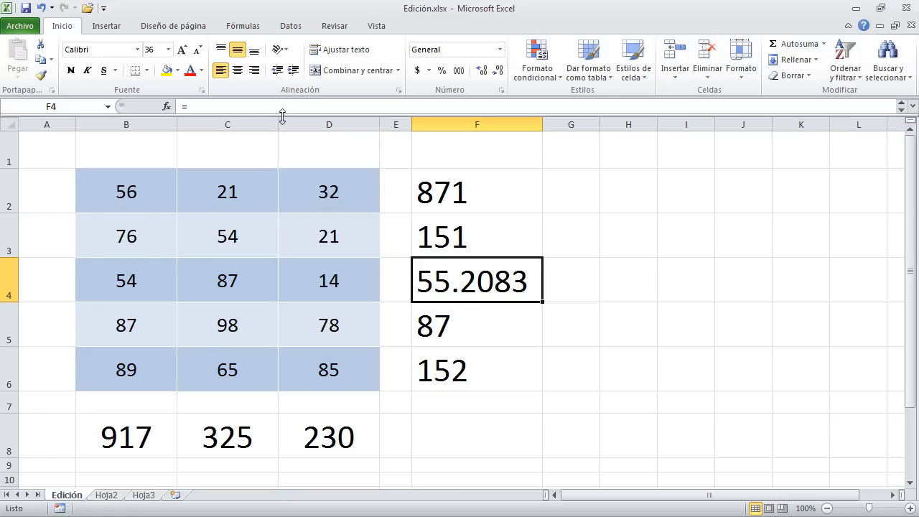
Step: Enlarge the formula bar to fit every line of F4's formula and compare it with the single-line formulas in F3 and F2
drag(283, 117, 279, 175)
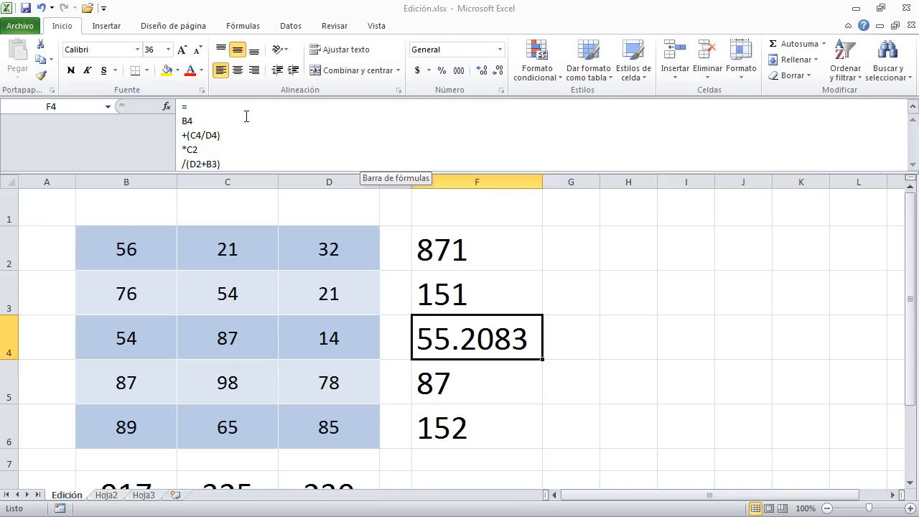
click(469, 295)
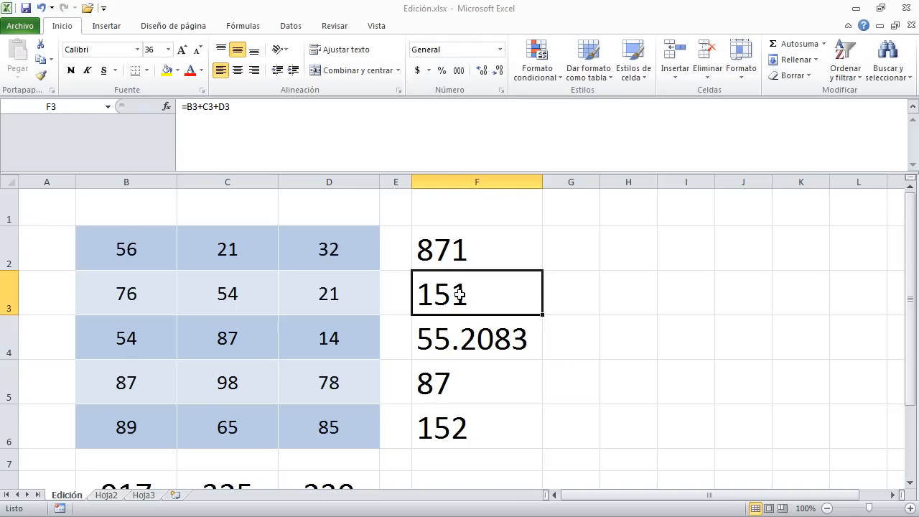
click(468, 251)
click(475, 297)
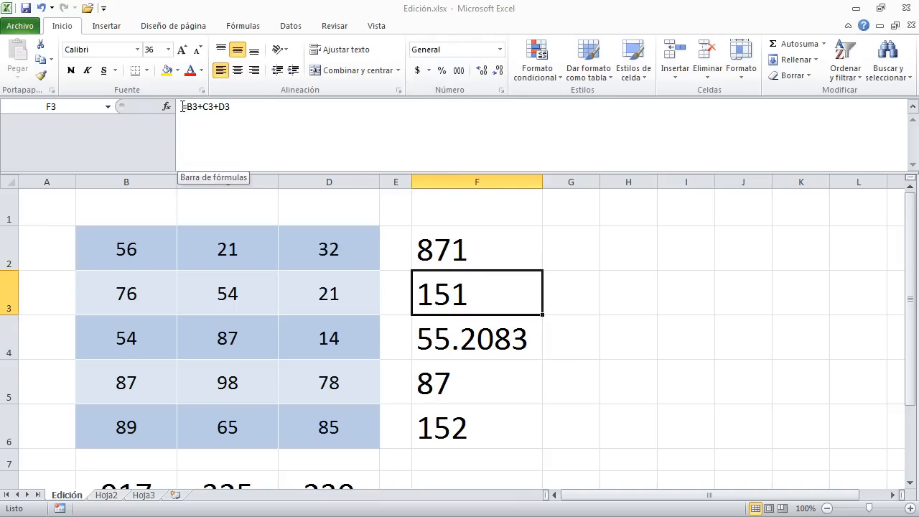
click(471, 336)
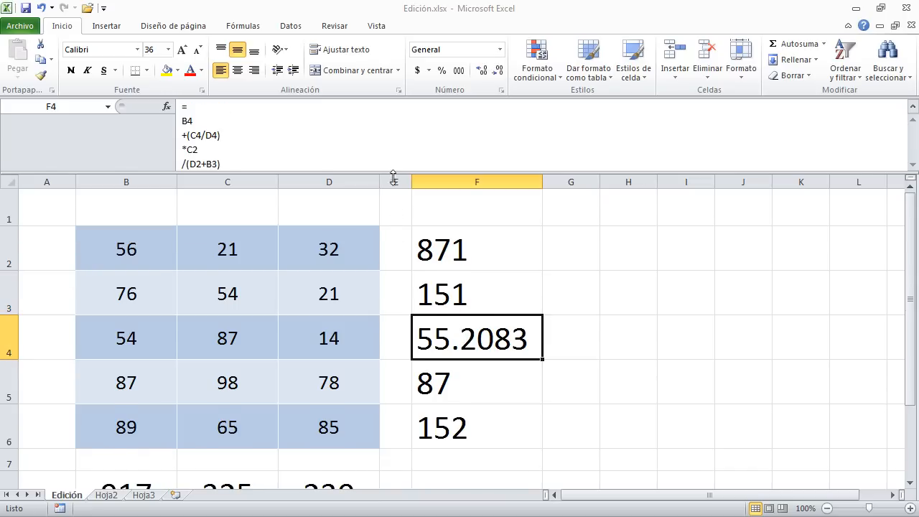
mouse_move(394, 176)
mouse_down()
mouse_move(392, 199)
mouse_move(388, 186)
mouse_up()
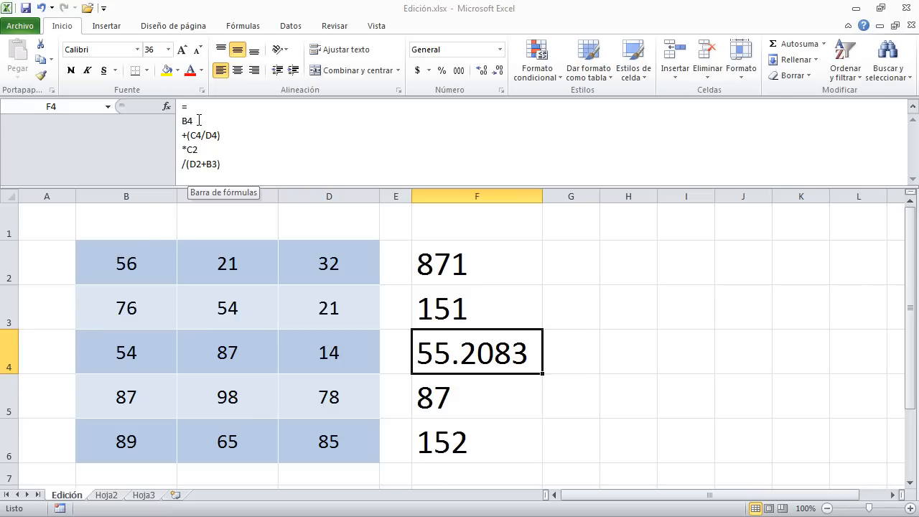
Step: Examine the separate lines of F4's formula one by one: B4, +(C4/D4), *C2 and /(D2+B3)
drag(199, 120, 182, 120)
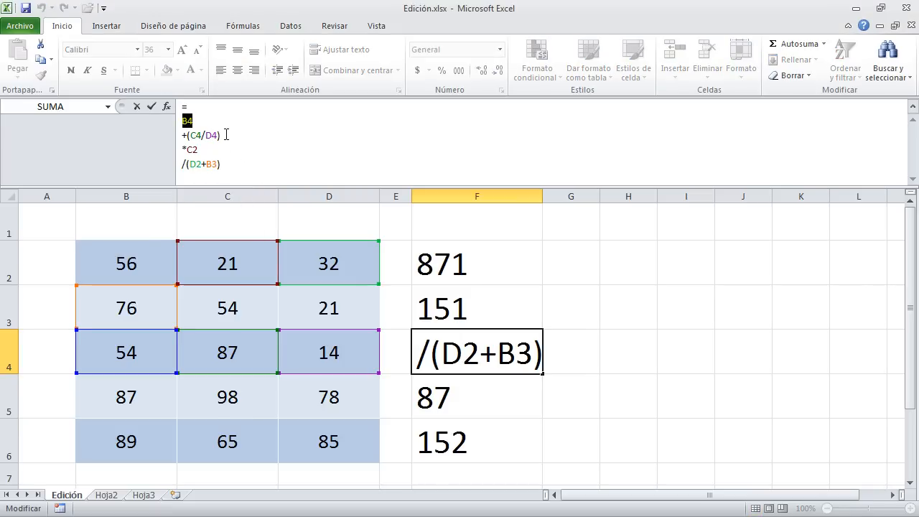
drag(232, 135, 182, 135)
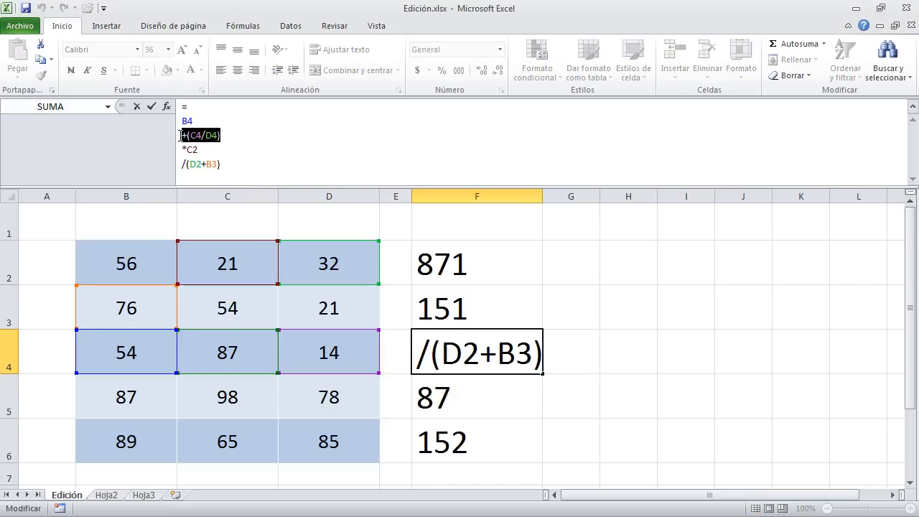
click(198, 138)
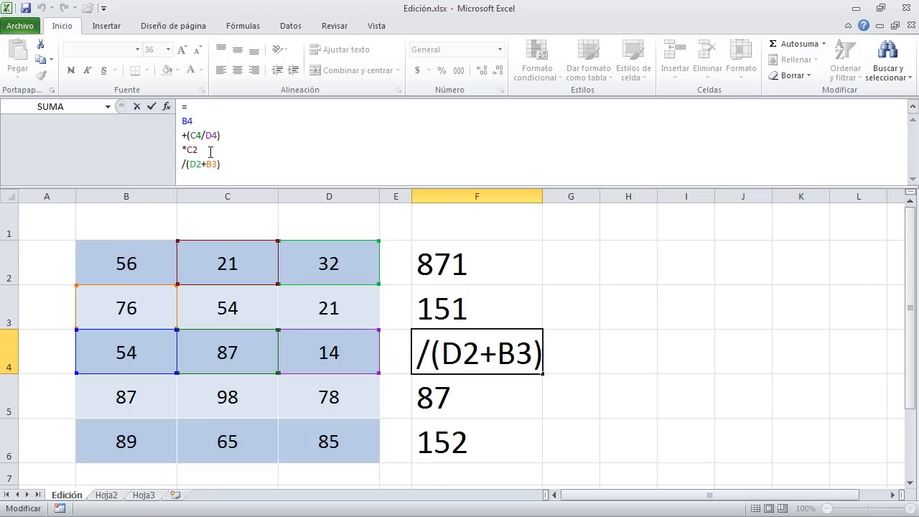
drag(205, 150, 176, 150)
drag(227, 164, 183, 163)
click(205, 164)
key(Up)
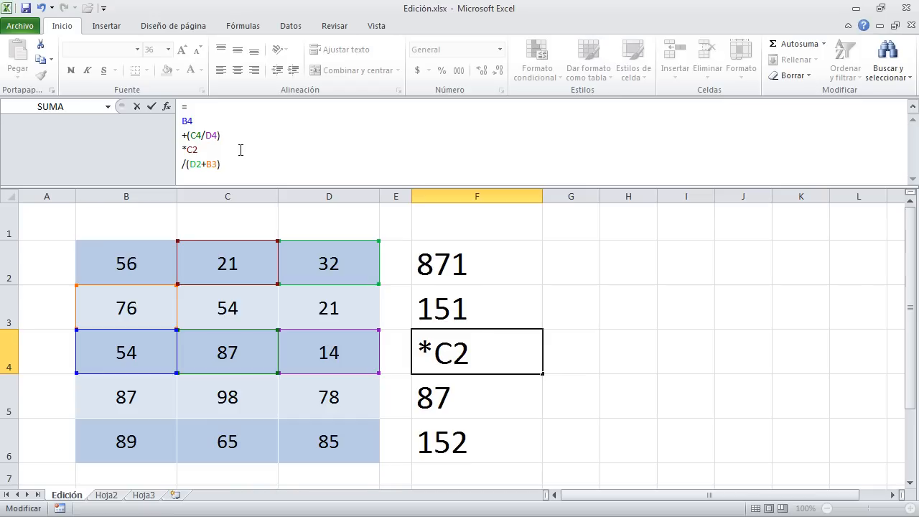
Step: Insert three line breaks after *C2 in F4's formula, commit it and reselect the cell
key(alt+Return)
key(alt+Return)
key(alt+Return)
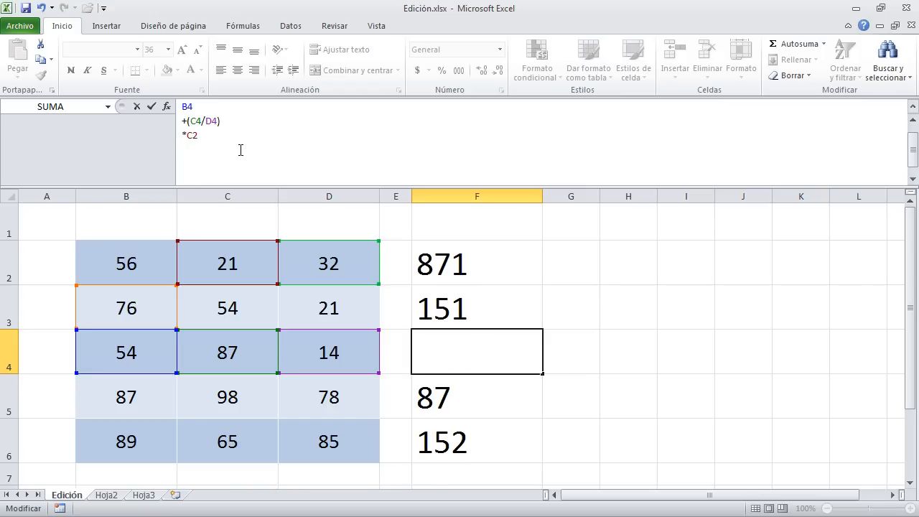
key(Return)
click(493, 361)
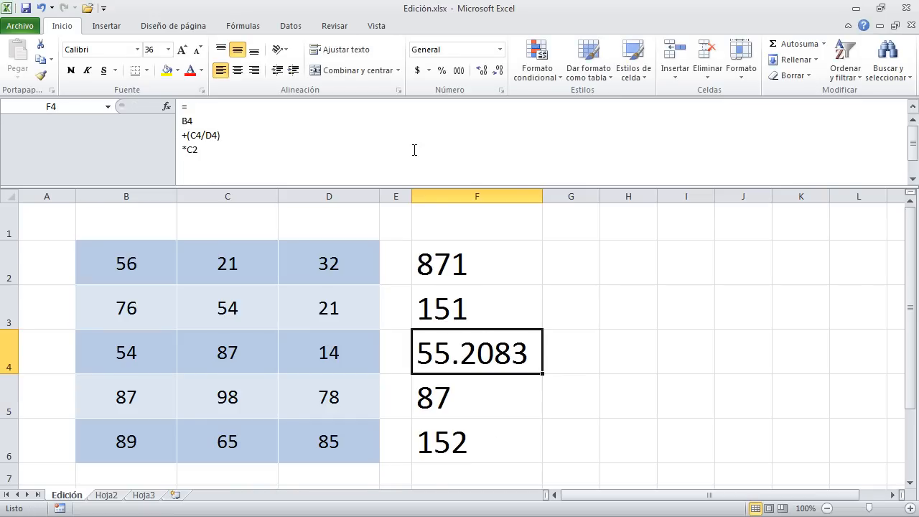
Step: Remove the extra line breaks after *C2 in F4's formula, reduce the formula bar to two lines and commit
click(258, 151)
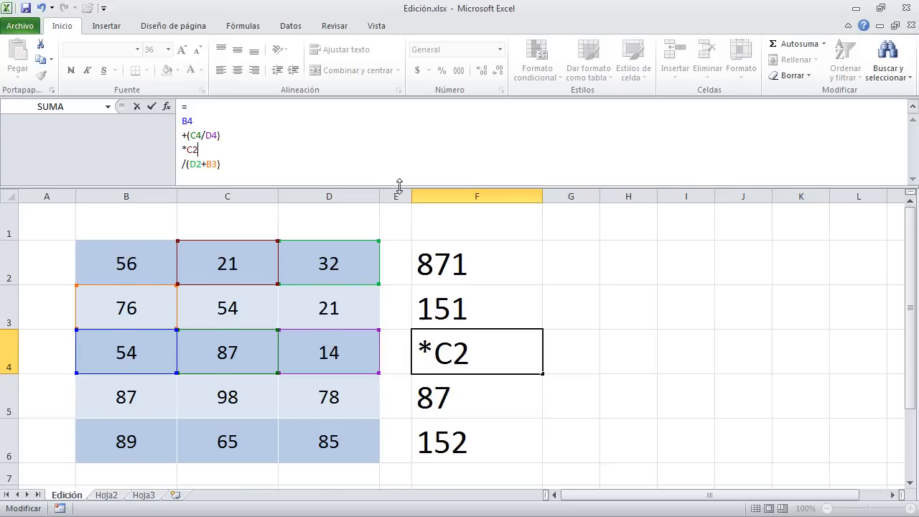
drag(400, 182, 400, 132)
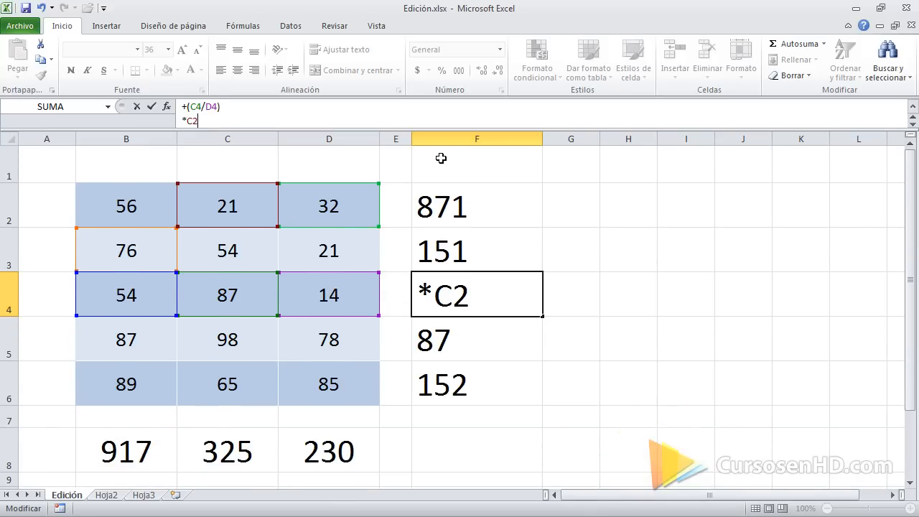
key(Return)
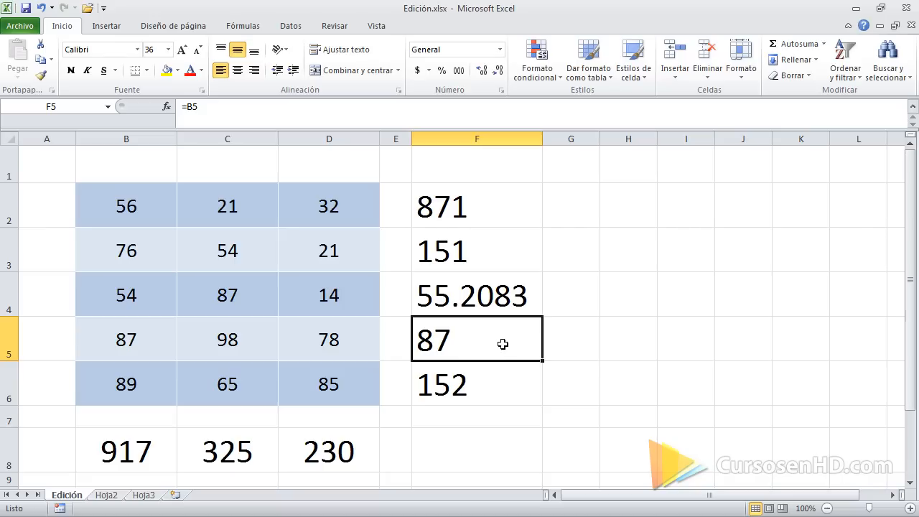
Step: Clear the formula from cell F2, check F4's multi-line formula for reference, and return to F2
key(Up)
key(Up)
key(Up)
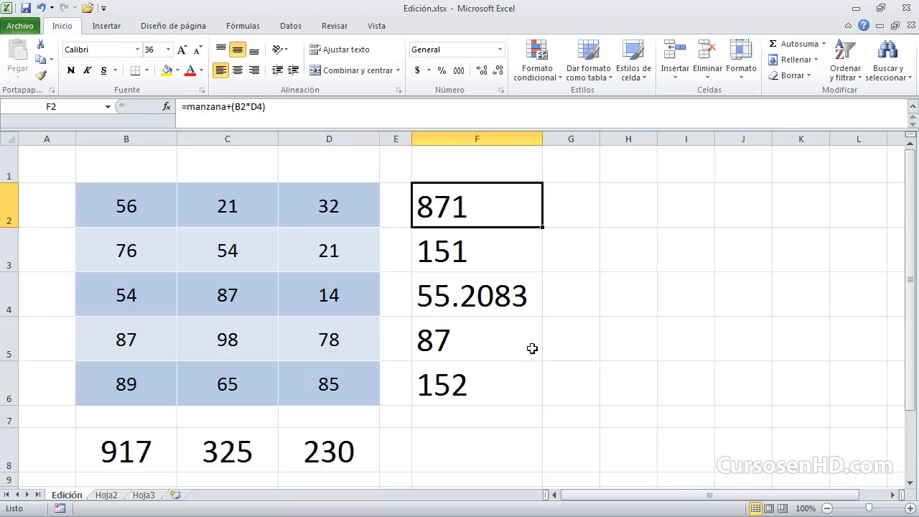
key(Delete)
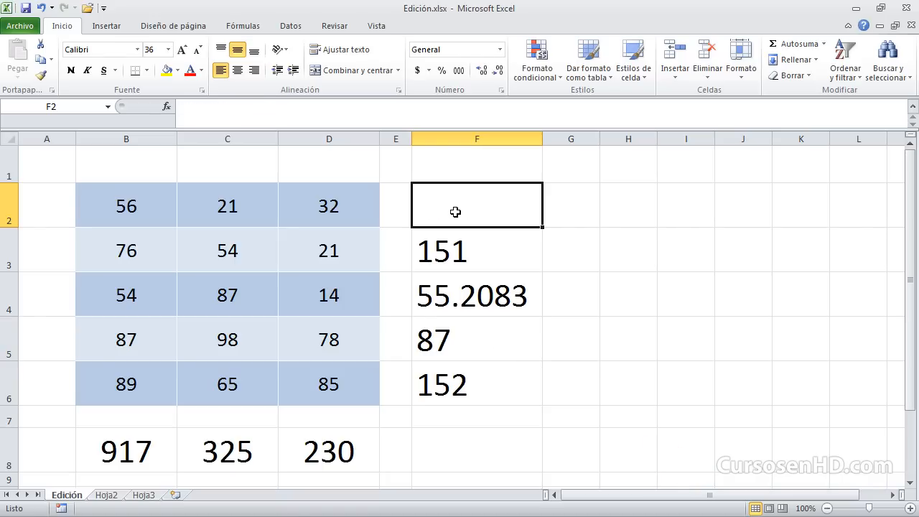
click(488, 306)
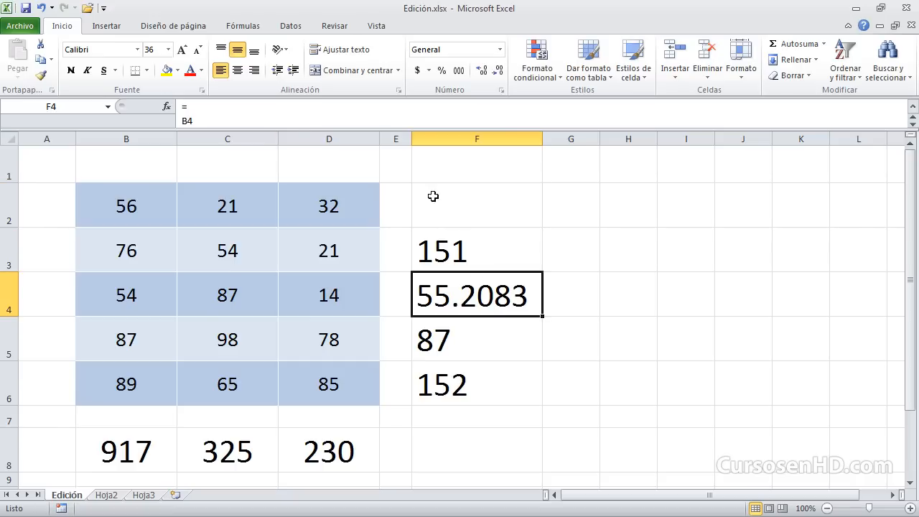
click(460, 211)
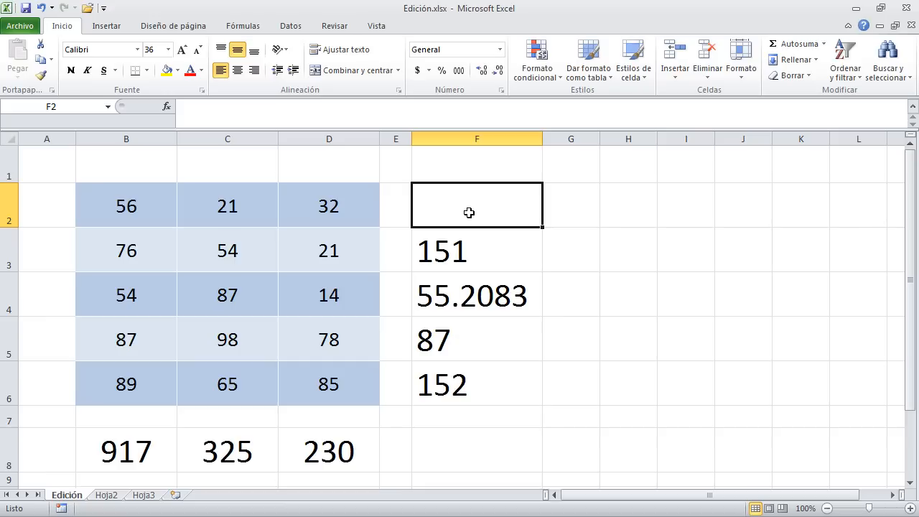
Step: Start a multi-line formula in F2 with =B2 on the first line and +C2 on the second
text(=)
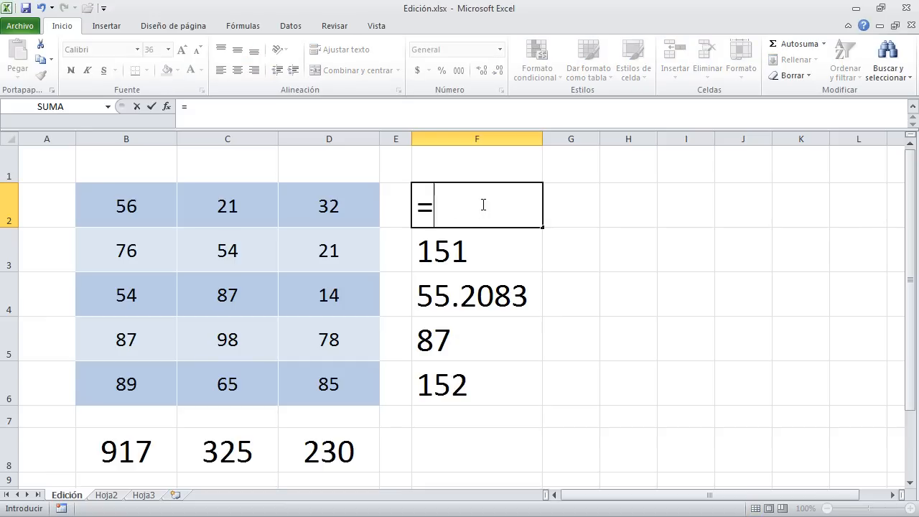
click(202, 107)
click(127, 207)
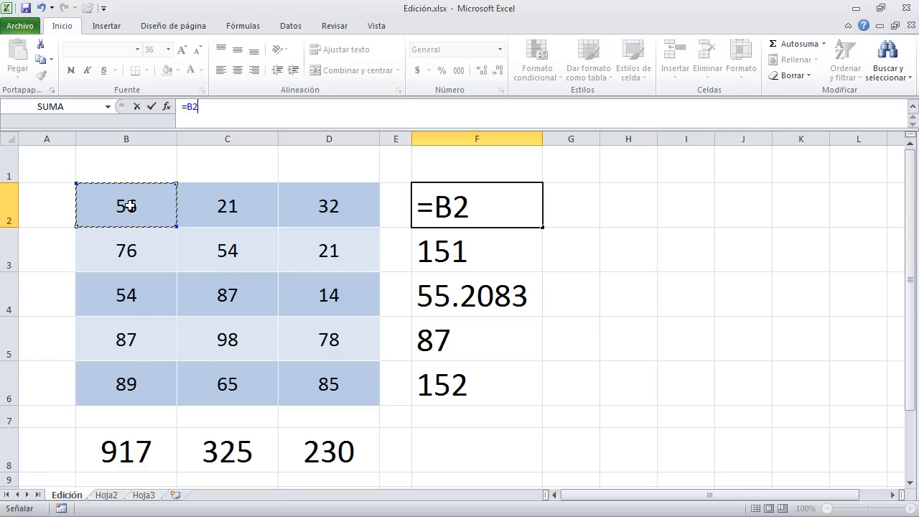
key(alt+Return)
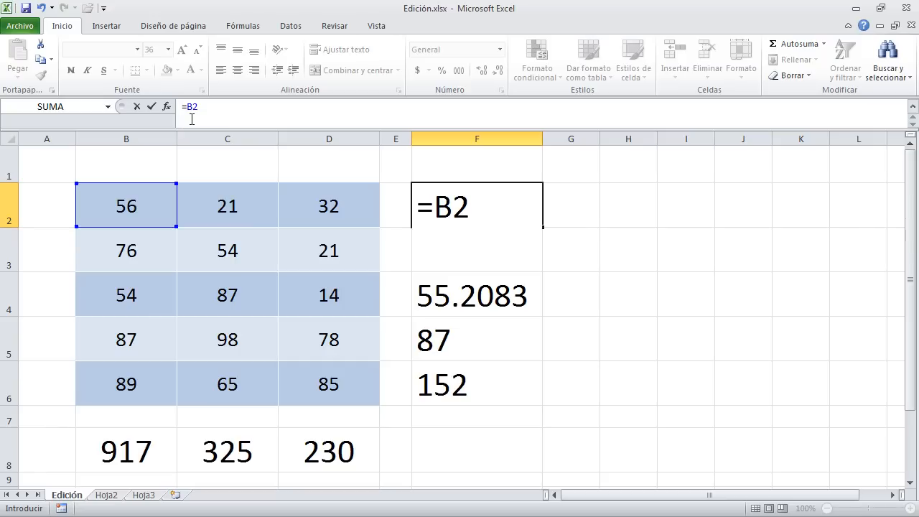
text(+)
click(226, 214)
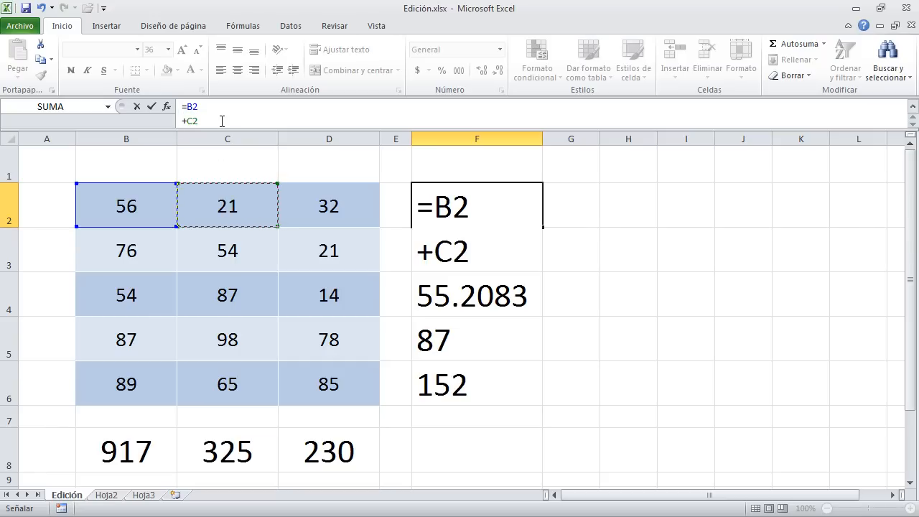
Step: Add *D2 on a third line of F2's formula, enlarge the formula bar to fit it, and commit, keeping F2 selected
key(alt+Return)
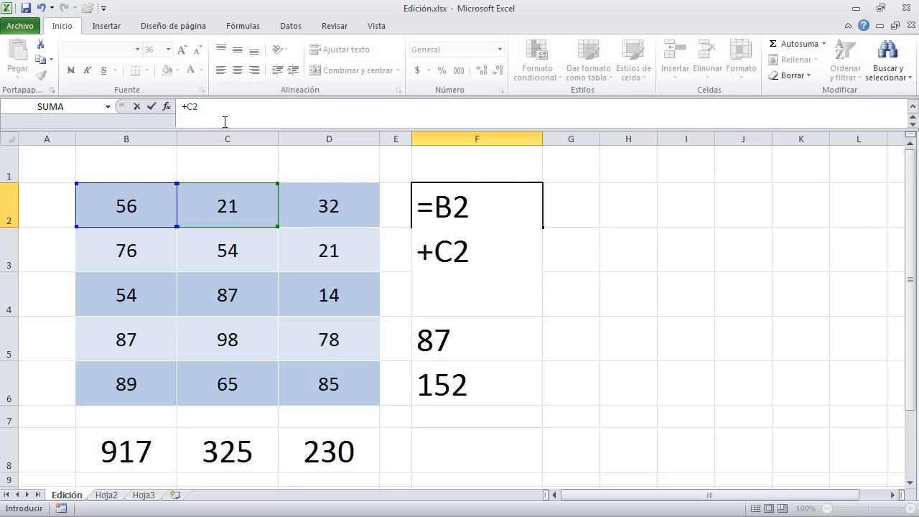
text(*)
click(329, 204)
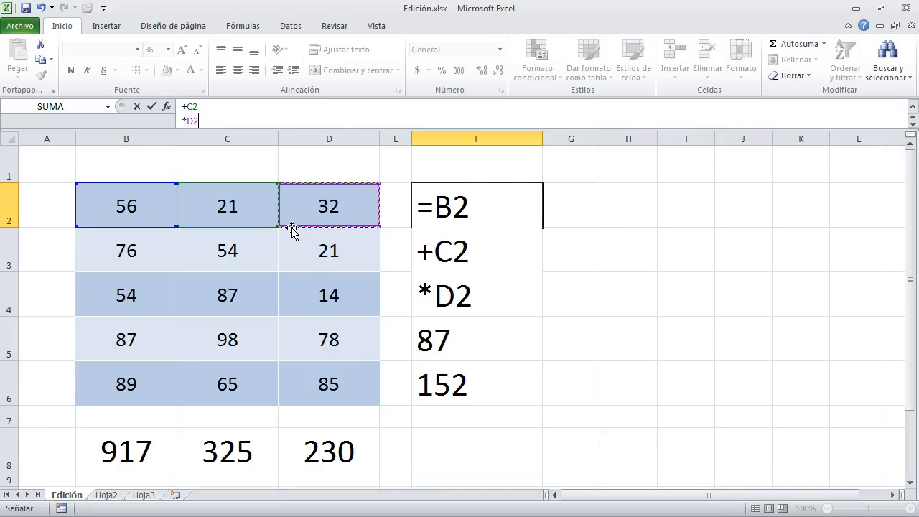
drag(278, 129, 277, 172)
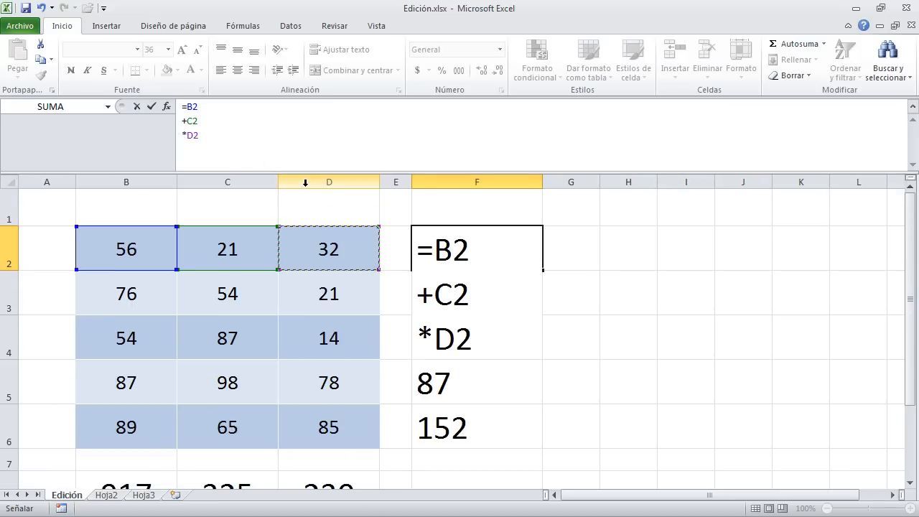
key(Return)
click(458, 253)
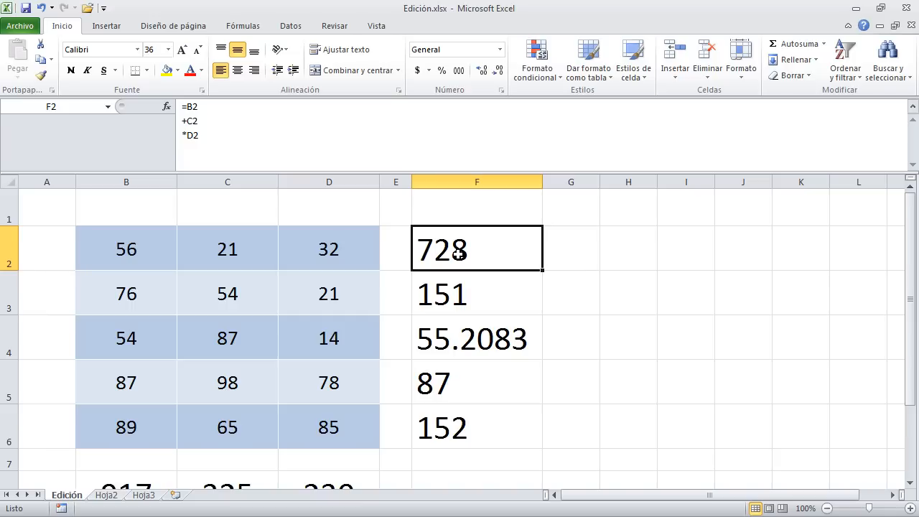
Step: Review the line structure of F2's formula, commit it unchanged and reduce the formula bar to a single line
click(210, 113)
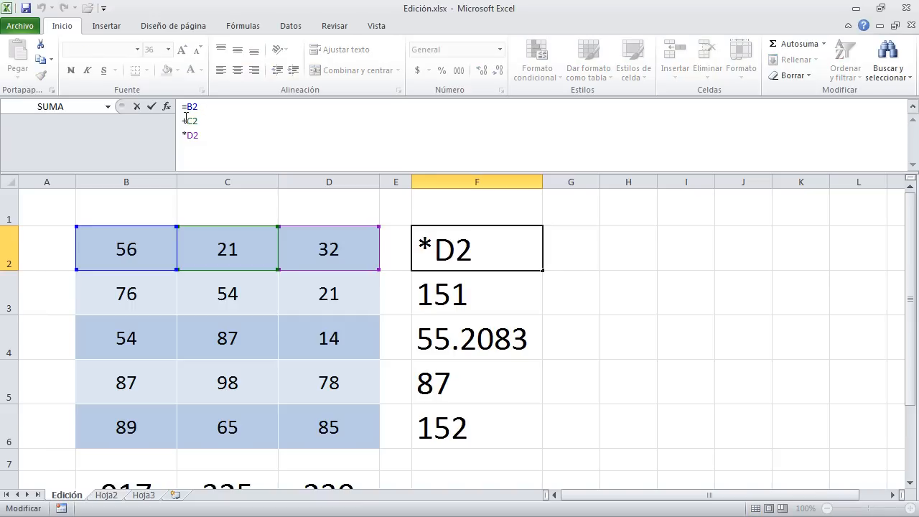
drag(186, 120, 176, 118)
click(256, 135)
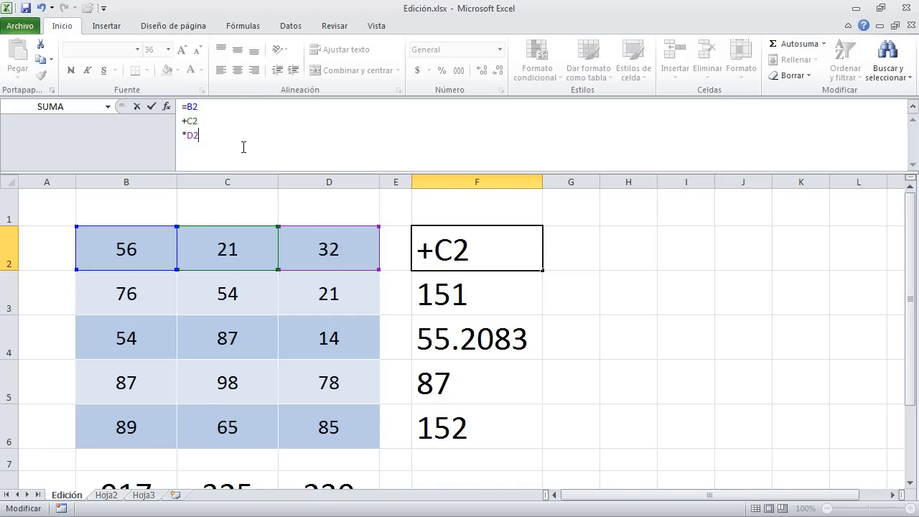
key(Return)
drag(248, 171, 258, 115)
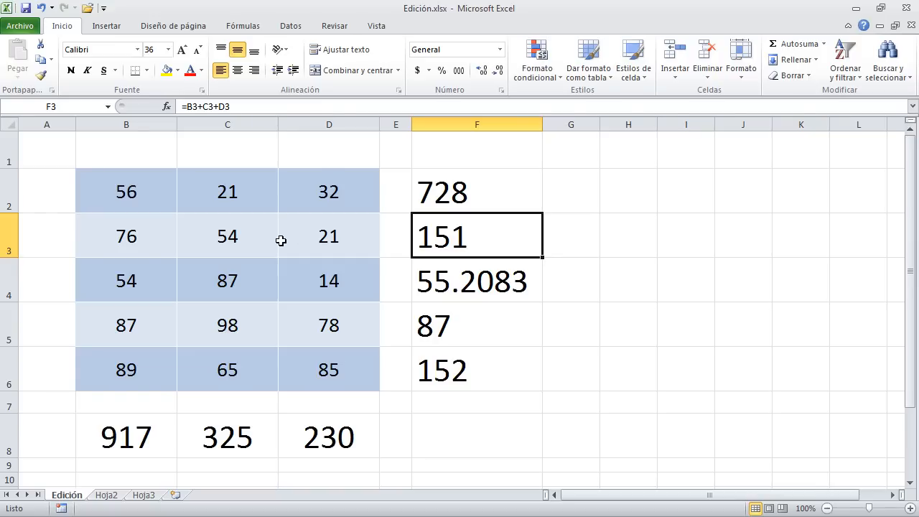
Step: Compare the formulas in F4, F3 and F2, and check the cell references of F3's formula in the cell
click(474, 277)
click(476, 234)
click(477, 193)
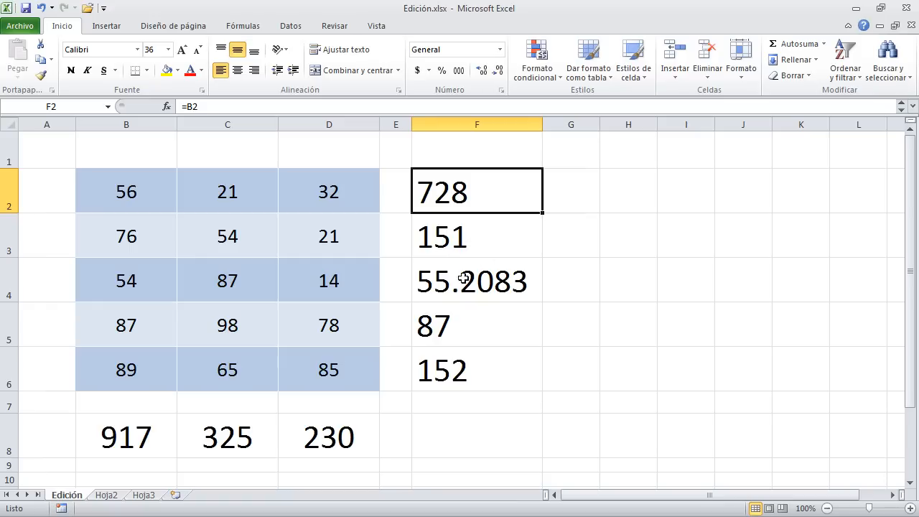
click(477, 241)
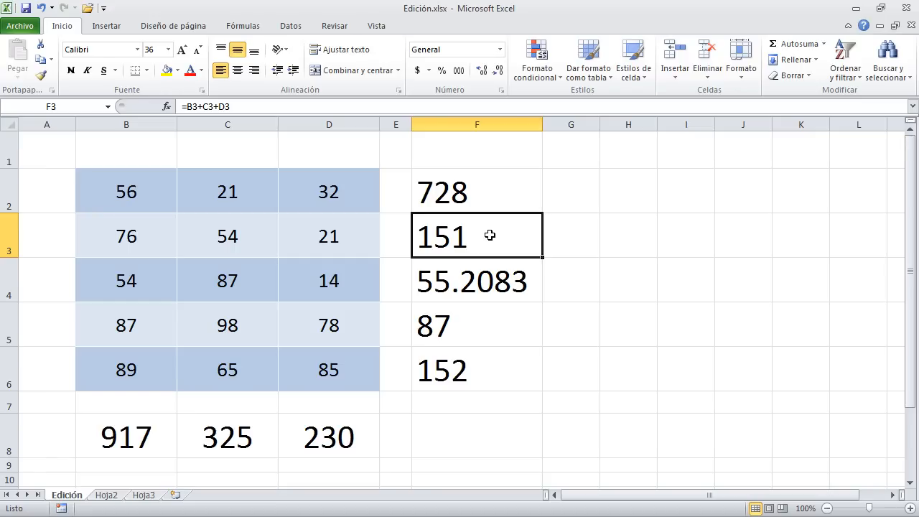
double_click(490, 235)
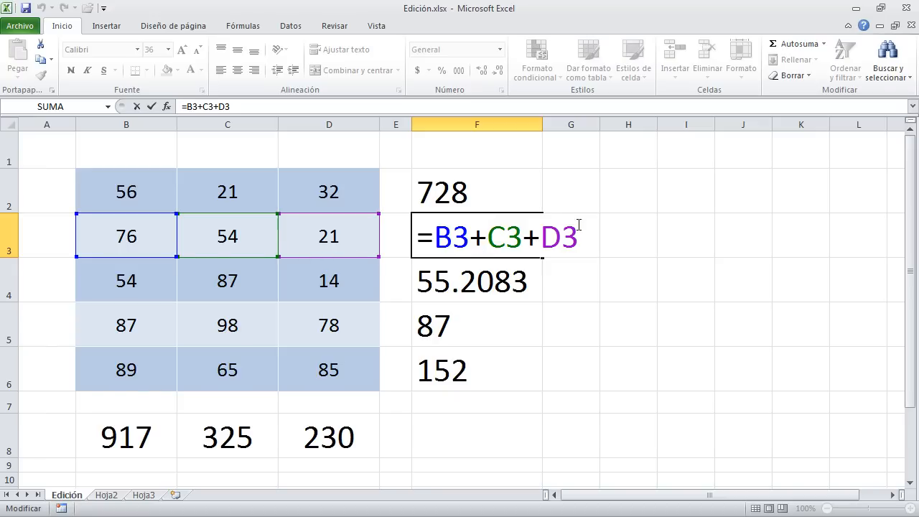
key(Return)
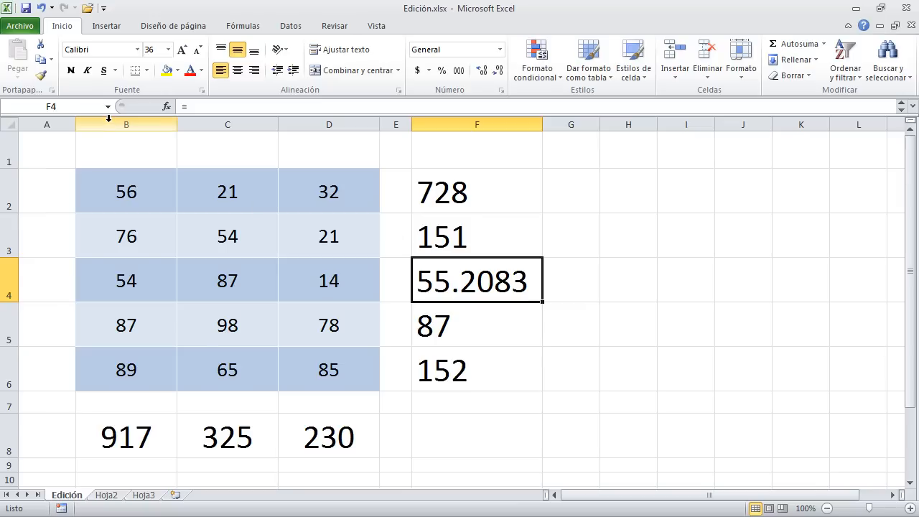
Step: Insert a column before column C and select the shifted sum formula in G3
click(200, 118)
right_click(200, 119)
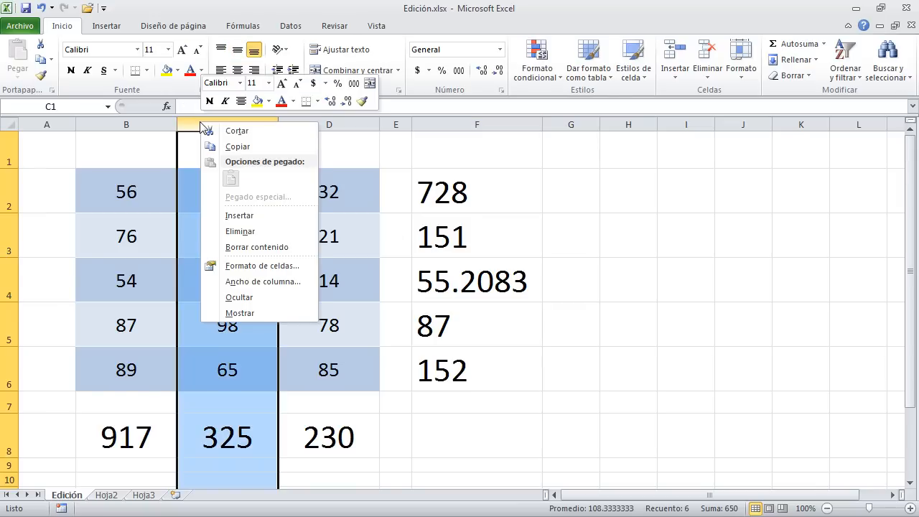
click(240, 216)
click(571, 248)
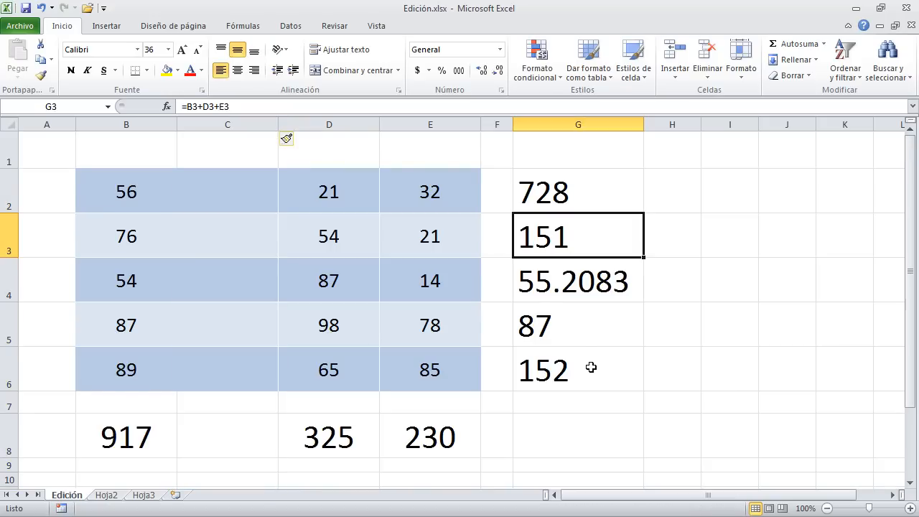
Step: Check which cells G3's formula references, leave it as it is, and undo the column insertion
double_click(589, 237)
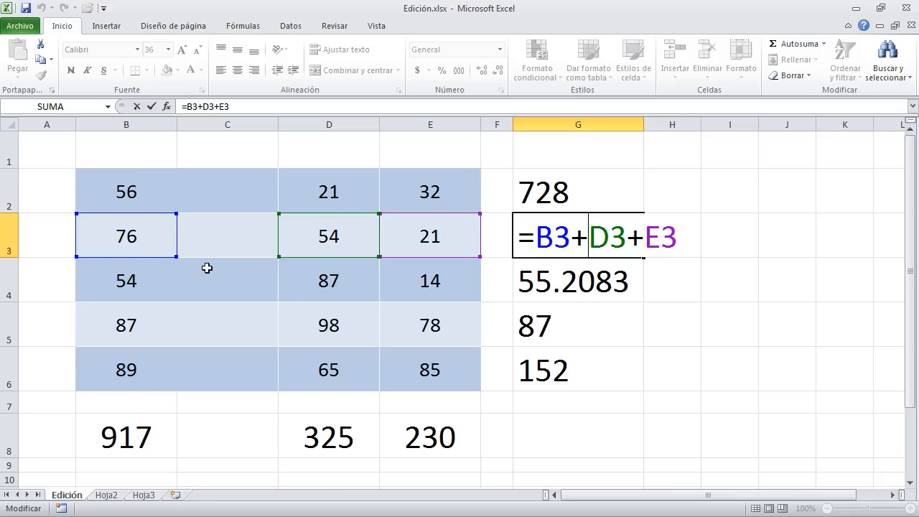
key(ctrl+Return)
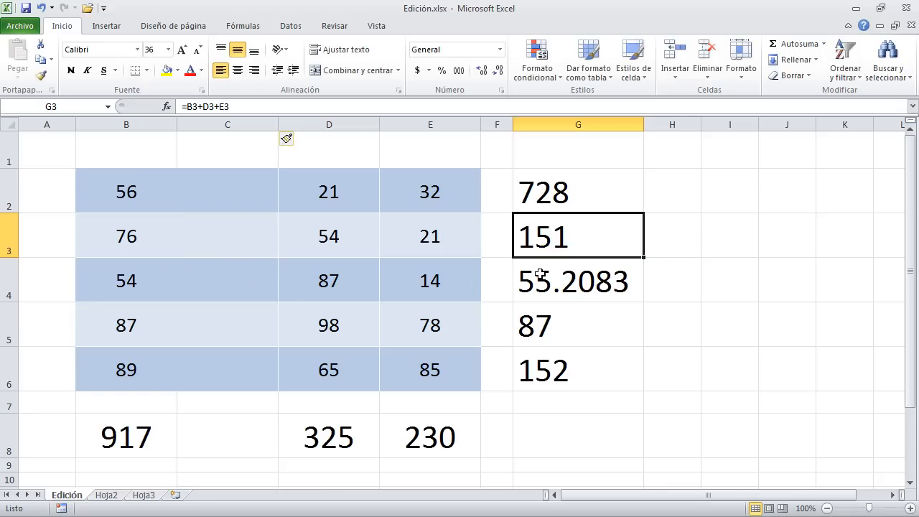
key(ctrl+z)
key(ctrl+z)
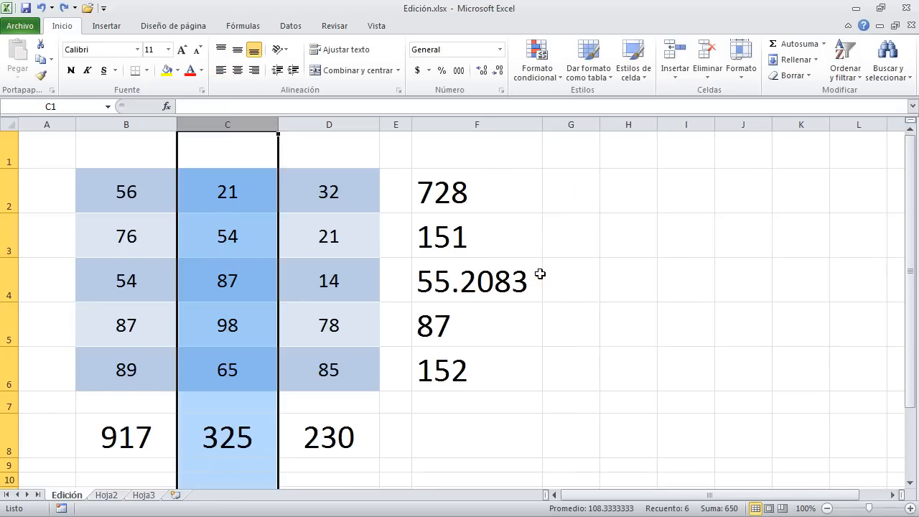
Step: Move the value of cell C3 to C1 and open F3's formula to check its references
click(247, 232)
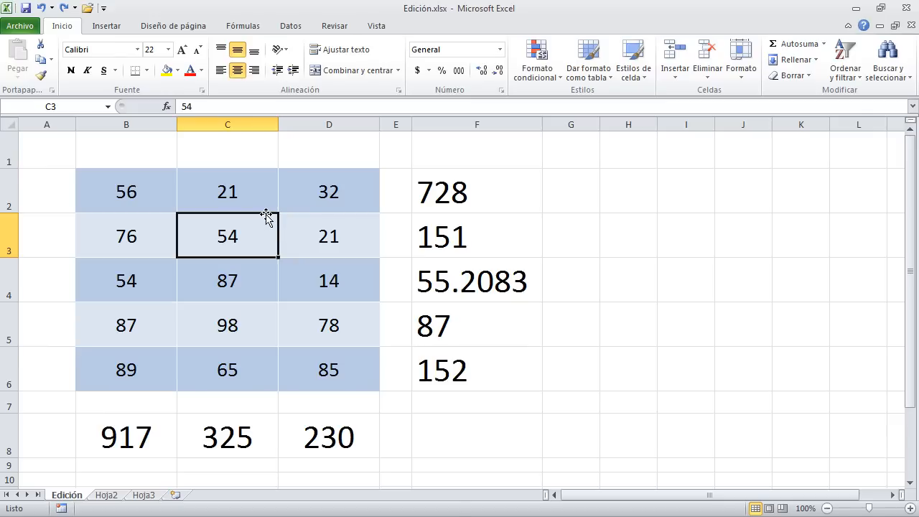
drag(268, 213, 263, 145)
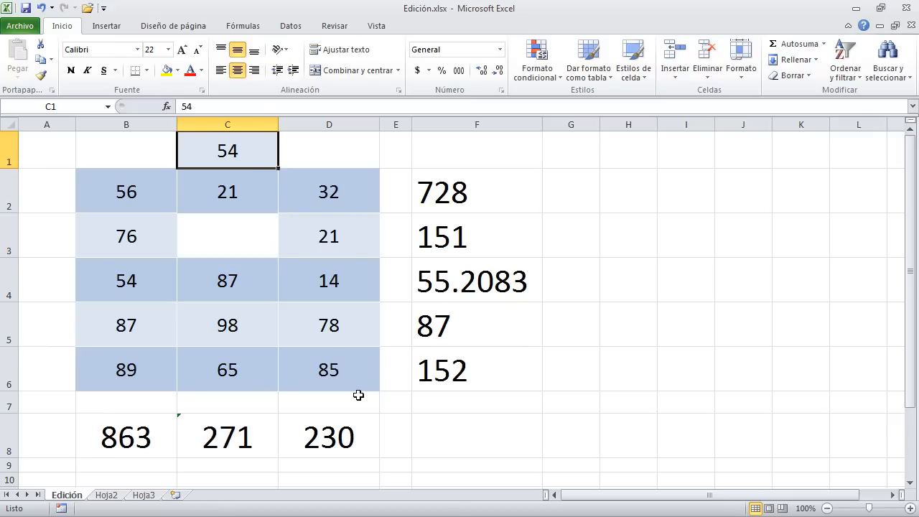
double_click(491, 237)
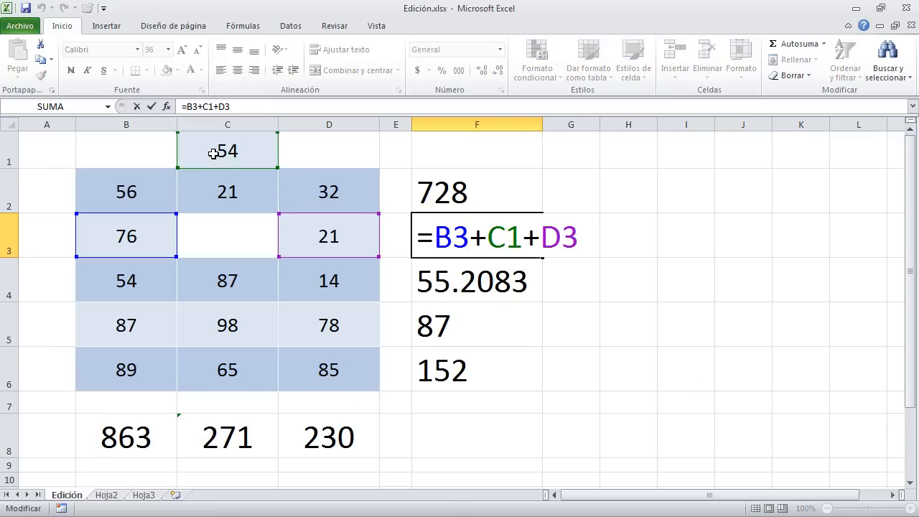
Step: Cancel editing F3 and undo the move of the cell to C1
drag(261, 170, 263, 170)
key(Escape)
key(ctrl+z)
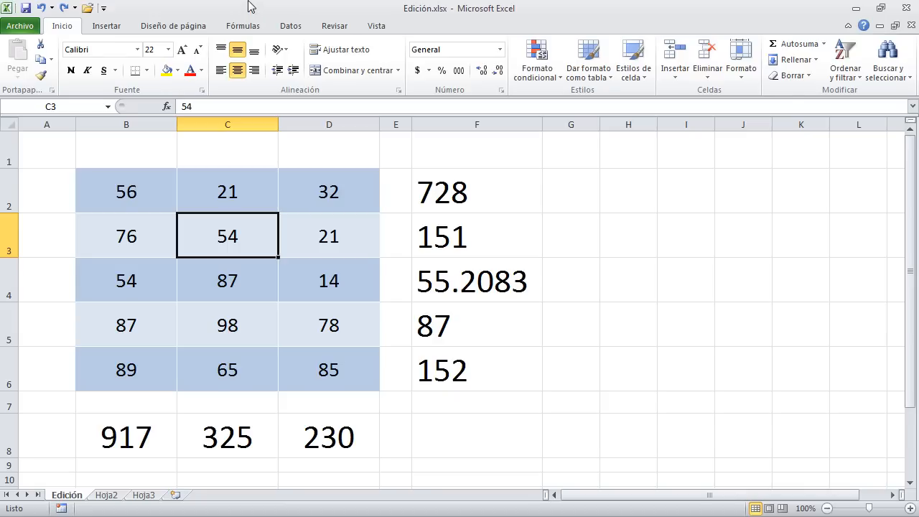
Step: Set the workbook's calculation mode to Manual
click(248, 25)
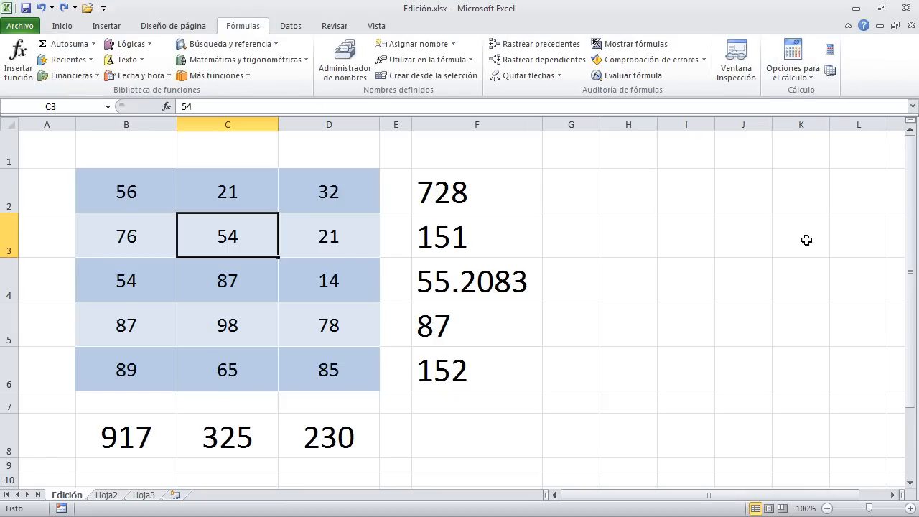
click(812, 80)
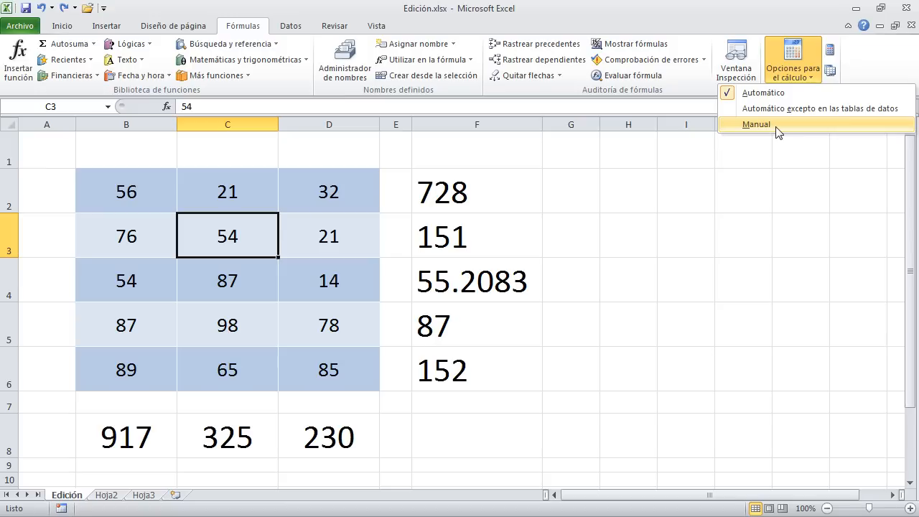
click(756, 125)
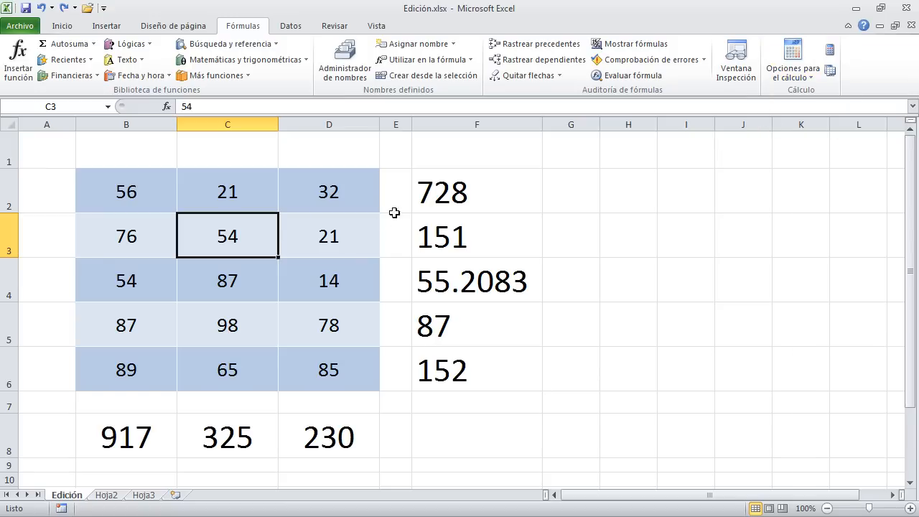
Step: Review the formula cell F2 and its source cells B2, C2 and D2, finishing on D2
click(436, 193)
click(316, 194)
click(223, 194)
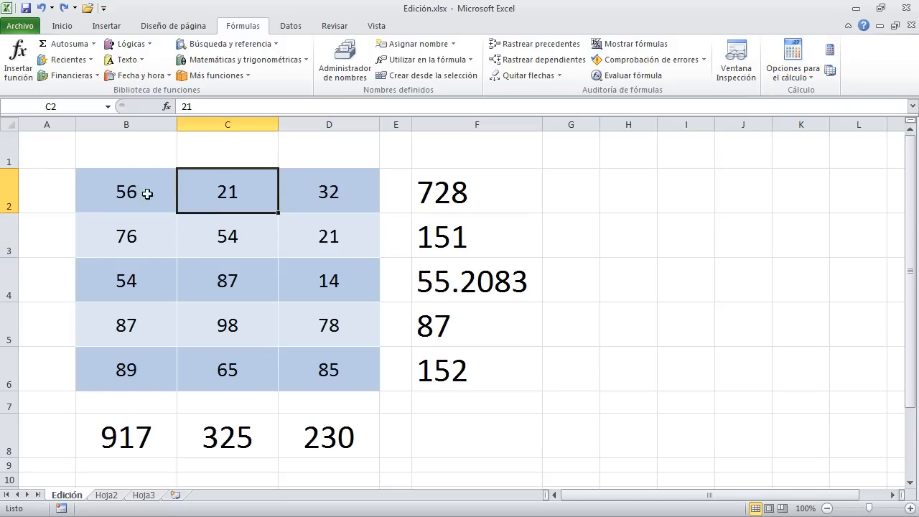
click(147, 193)
click(257, 192)
click(338, 191)
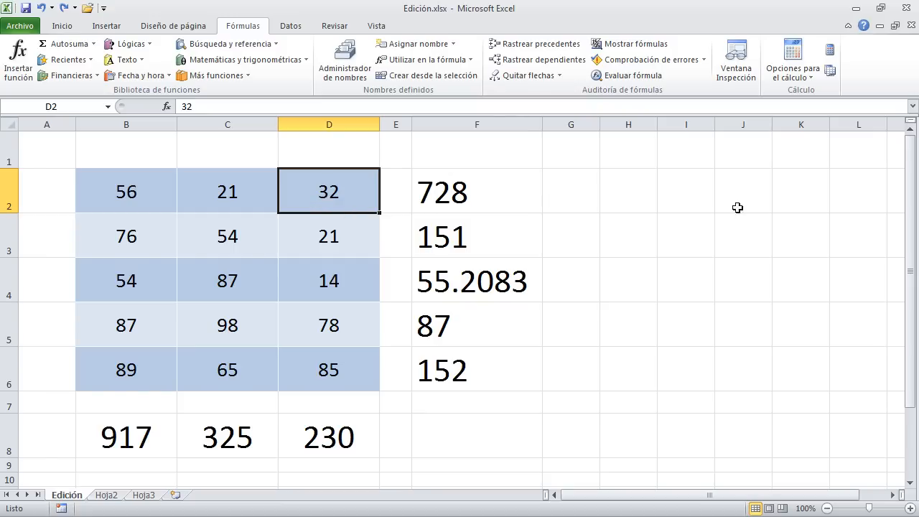
Step: Check the active calculation mode without changing it and set the value of D2 to 100
click(795, 74)
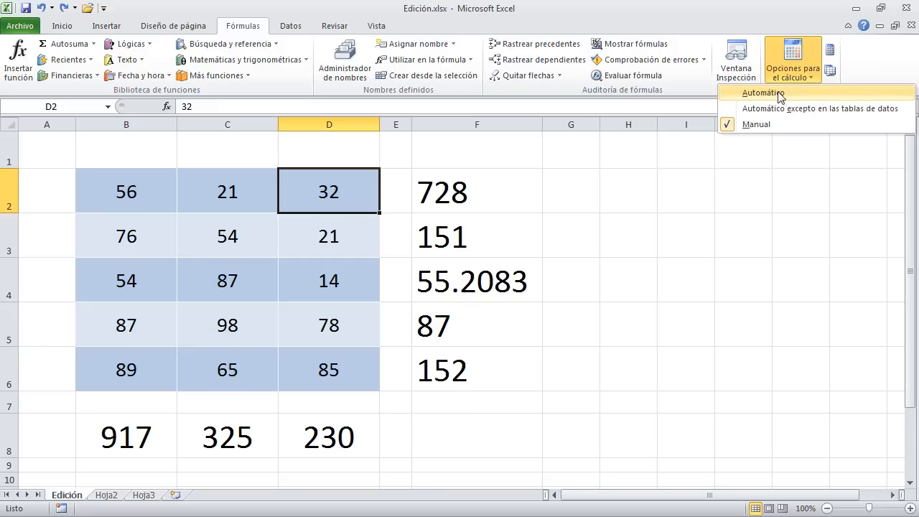
click(883, 72)
text(100)
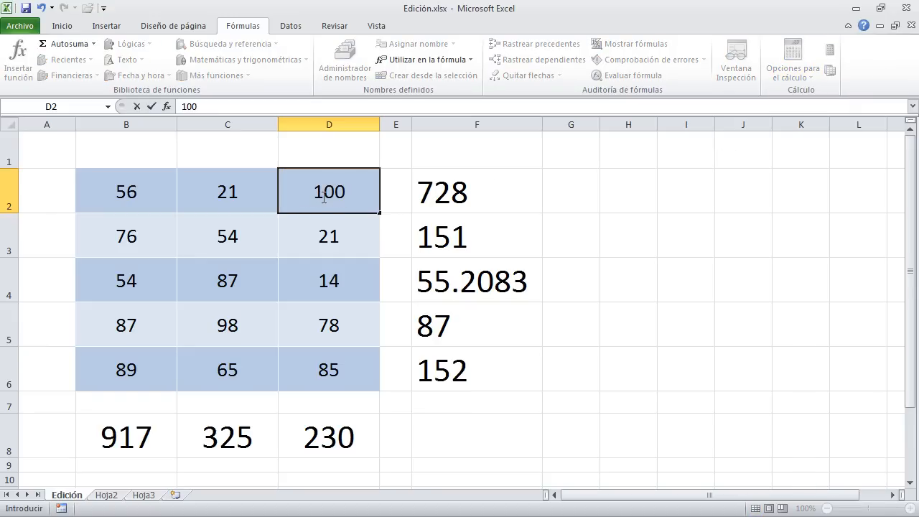
key(Return)
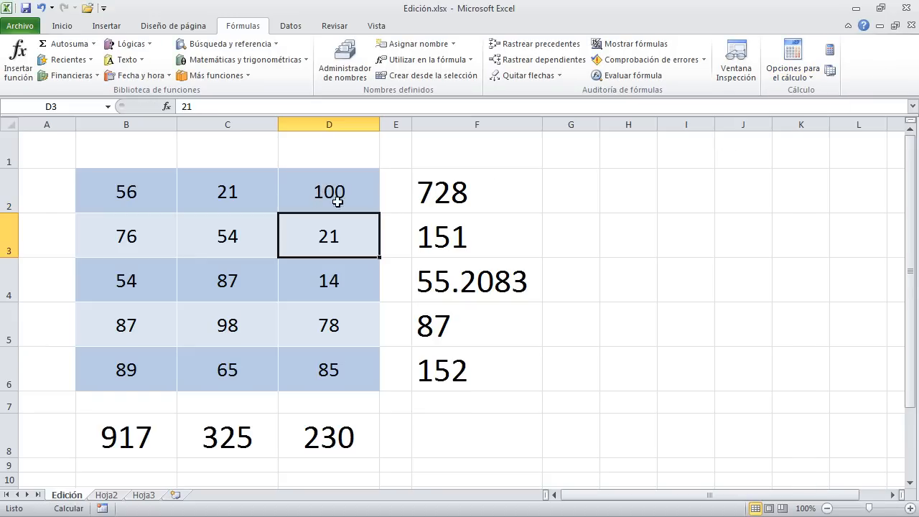
Step: Check F2's multi-line formula, commit it unchanged, and set the calculation mode to Automático
click(454, 192)
double_click(454, 196)
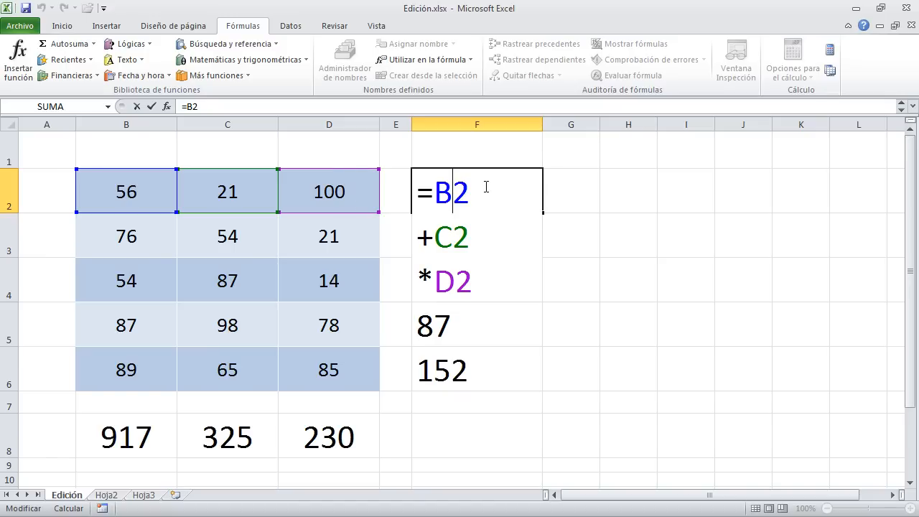
key(ctrl+Return)
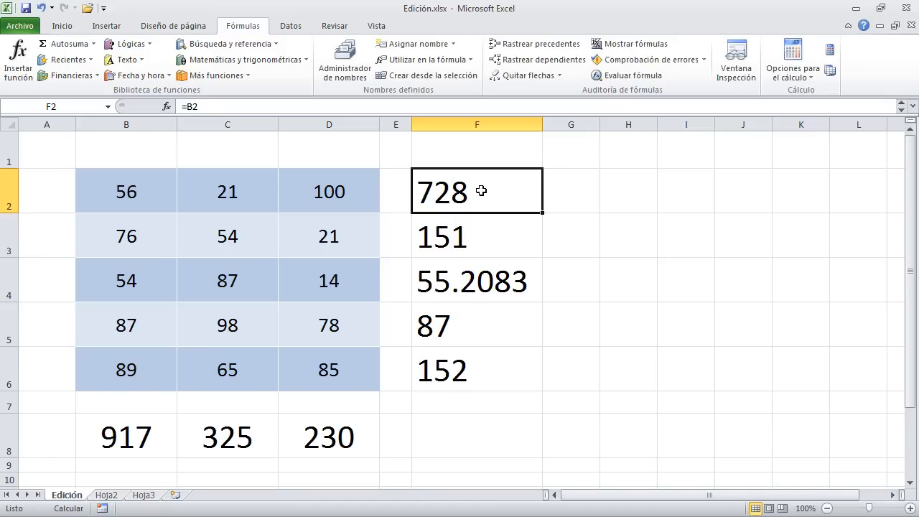
click(814, 81)
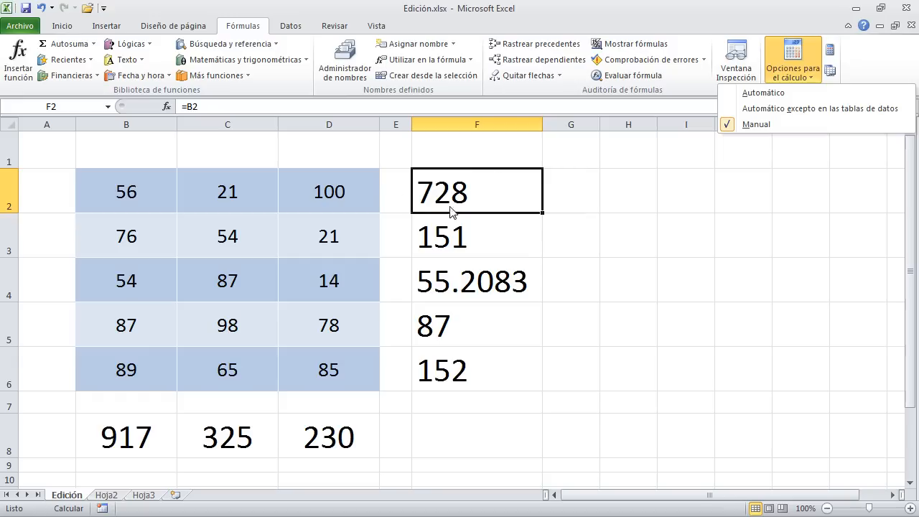
click(831, 97)
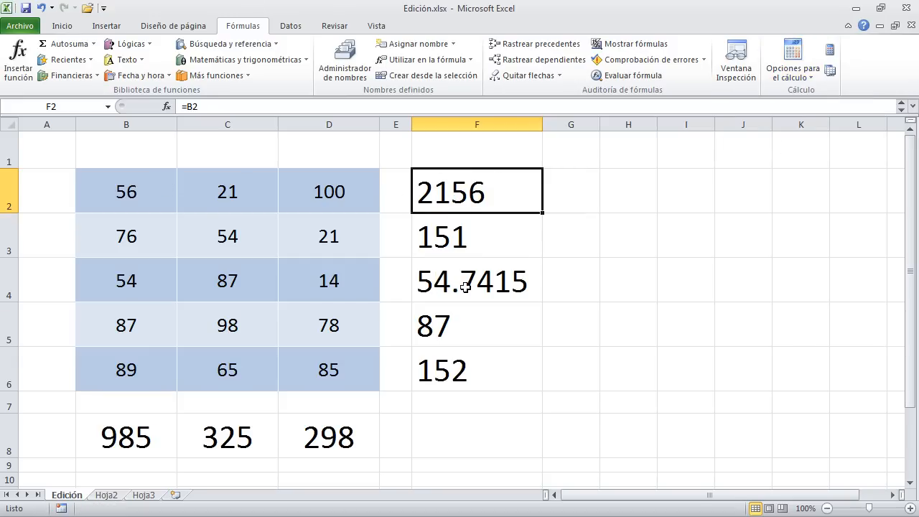
Step: Inspect the cell references of F4's multi-line formula, cancel the edit, and return to F2
double_click(491, 292)
click(518, 189)
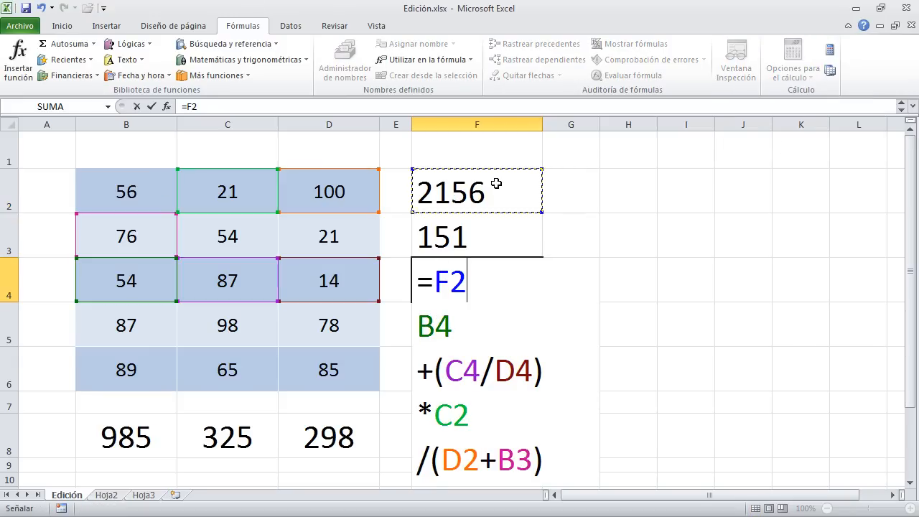
key(Escape)
click(496, 184)
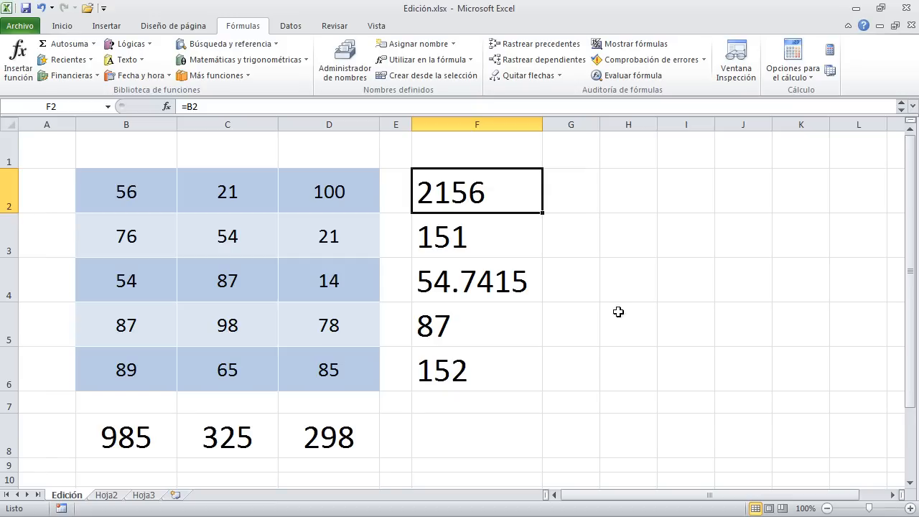
Step: Review the available calculation modes, including Manual and Automático excepto en las tablas de datos, without changing the setting
click(814, 77)
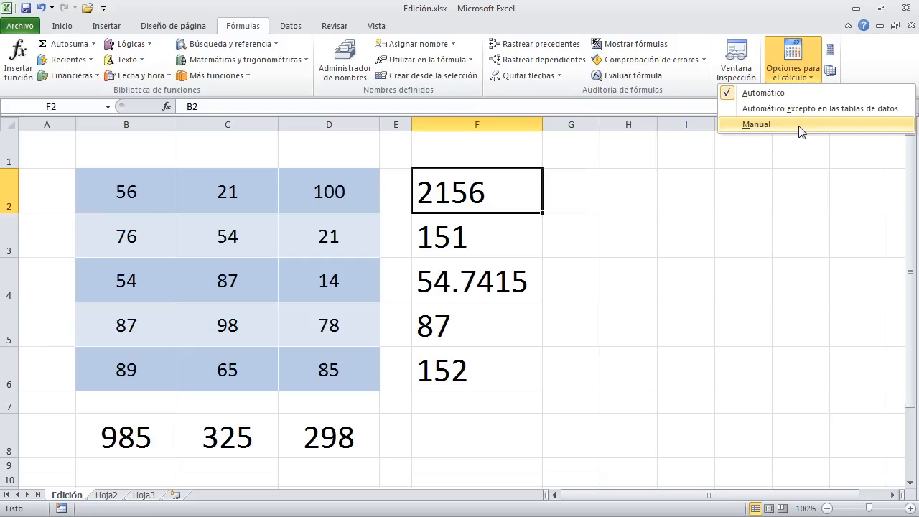
click(810, 127)
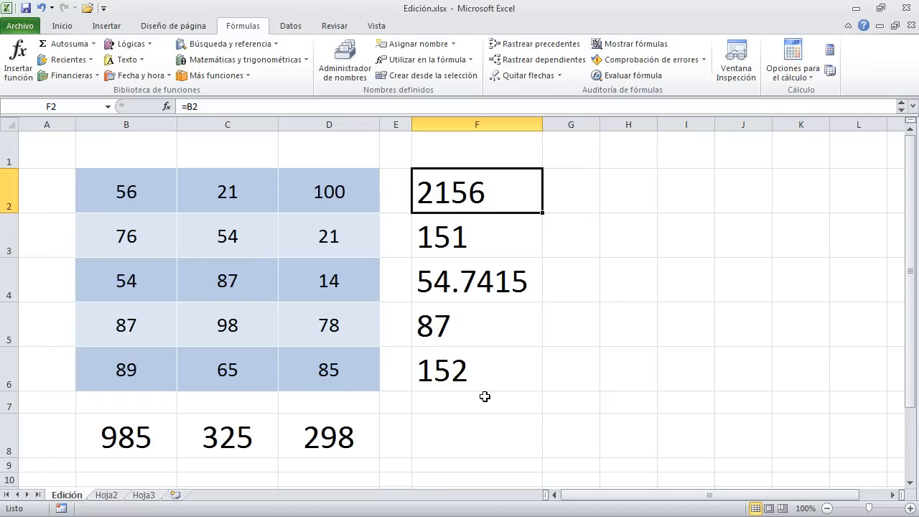
click(811, 76)
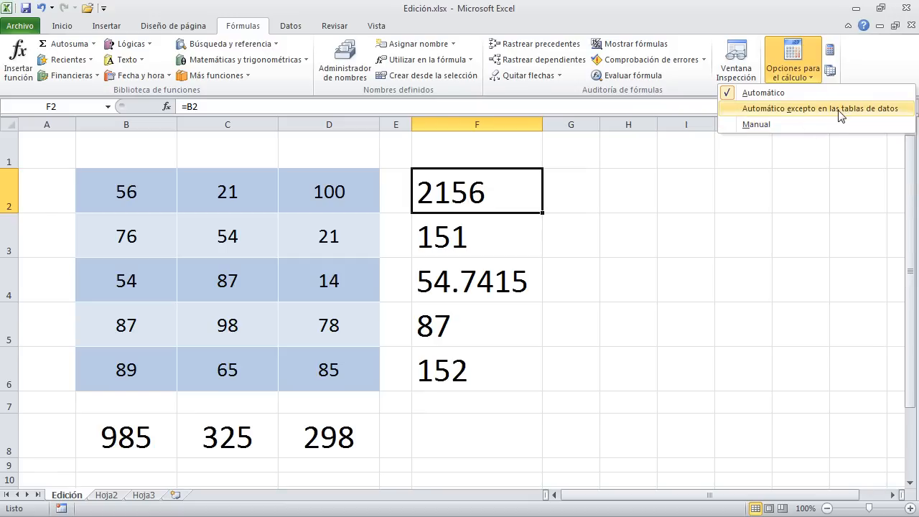
click(878, 78)
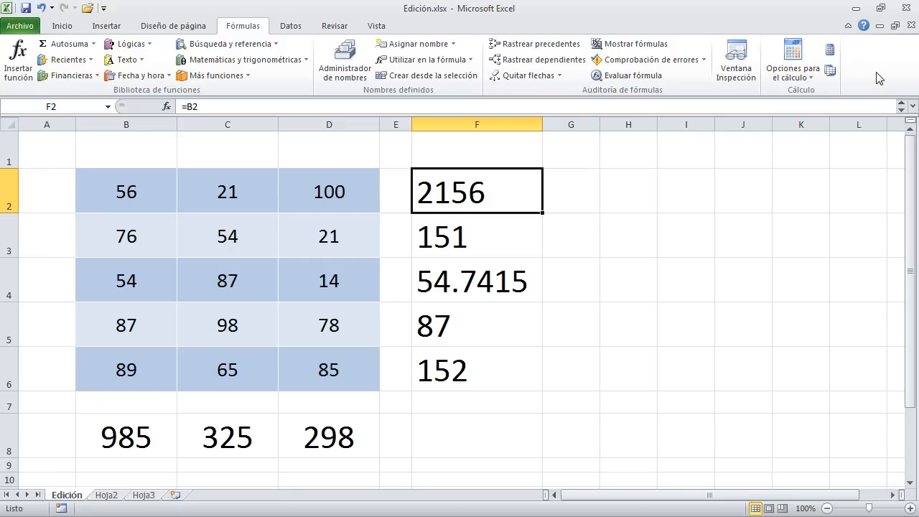
Step: Inspect the formulas in cells F2 through F6 one by one, finishing on F6
click(474, 369)
click(478, 188)
click(477, 234)
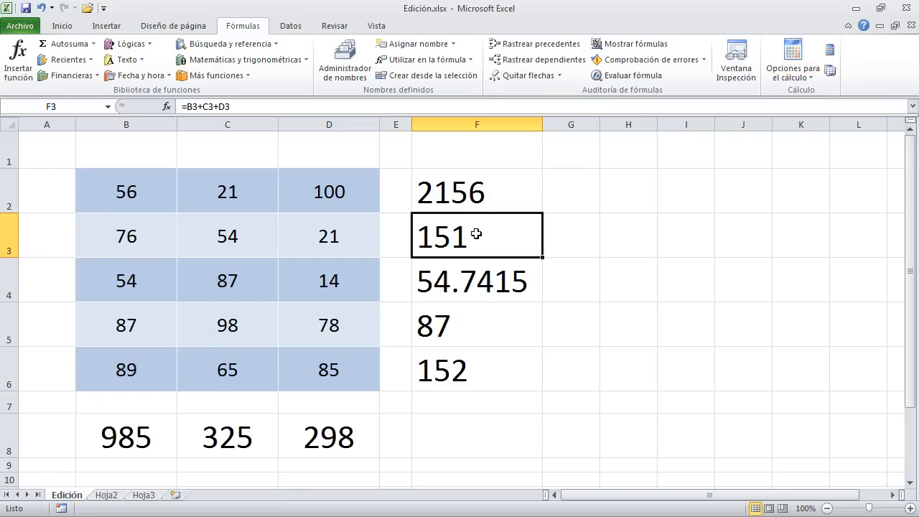
click(475, 290)
click(481, 327)
click(479, 370)
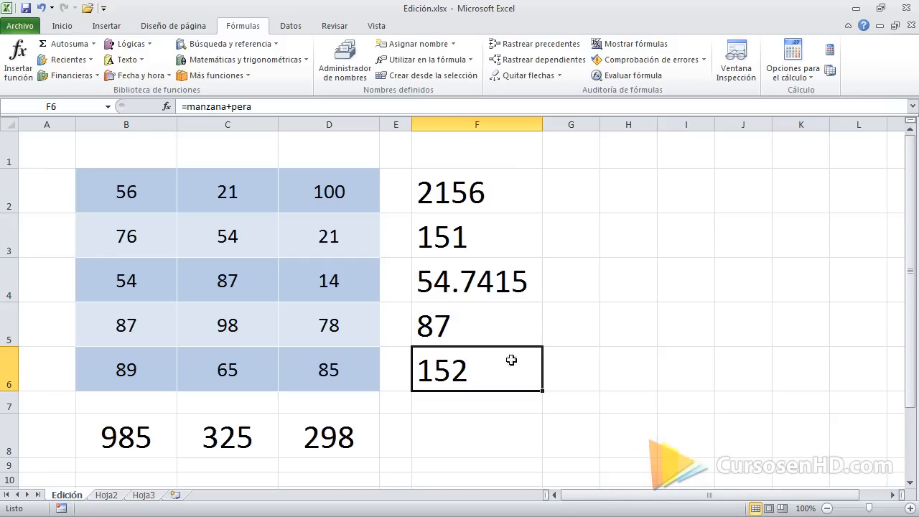
Step: Display the sheet's formulas instead of their results and review those in column F
click(647, 47)
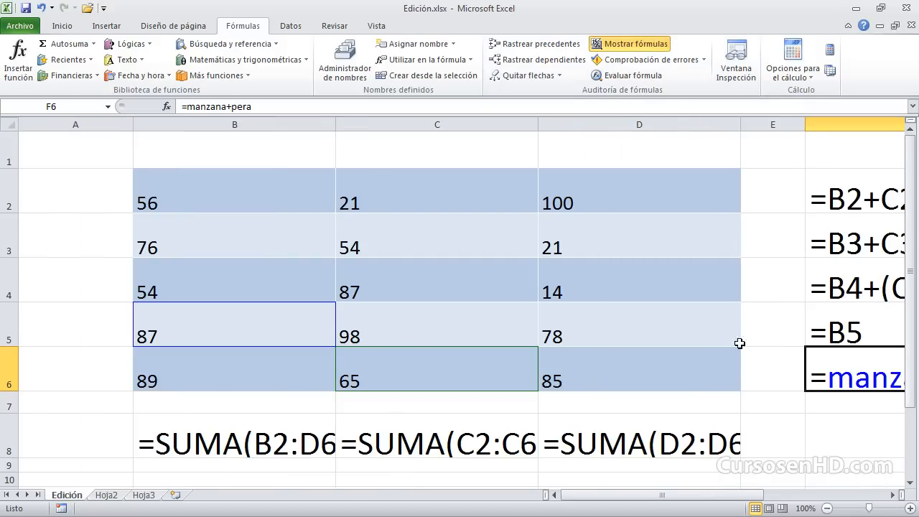
drag(616, 498, 688, 498)
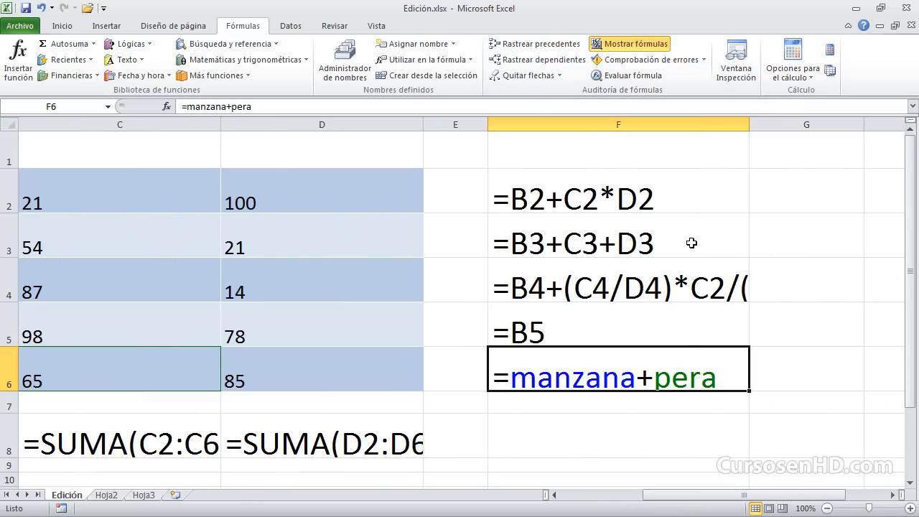
Step: Review the formulas displayed in column F and row 8, and return the sheet to showing results
double_click(691, 195)
double_click(691, 241)
double_click(684, 296)
double_click(616, 363)
drag(741, 497, 660, 494)
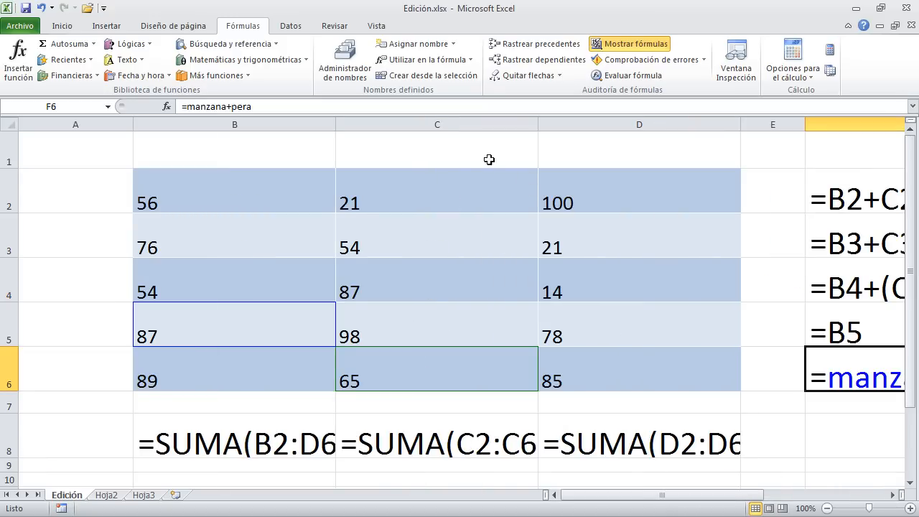
click(635, 46)
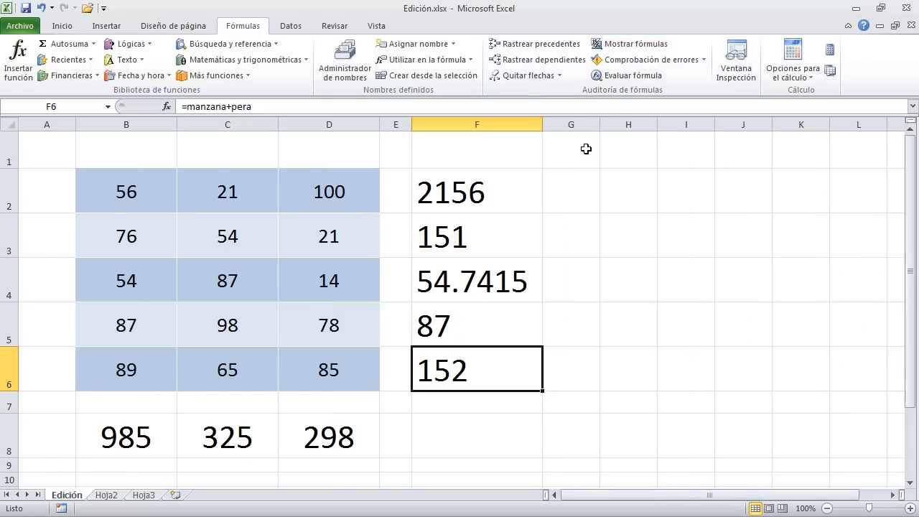
Step: Display the sheet's formulas once more, look over columns C through F, and switch back to the calculated results
click(644, 46)
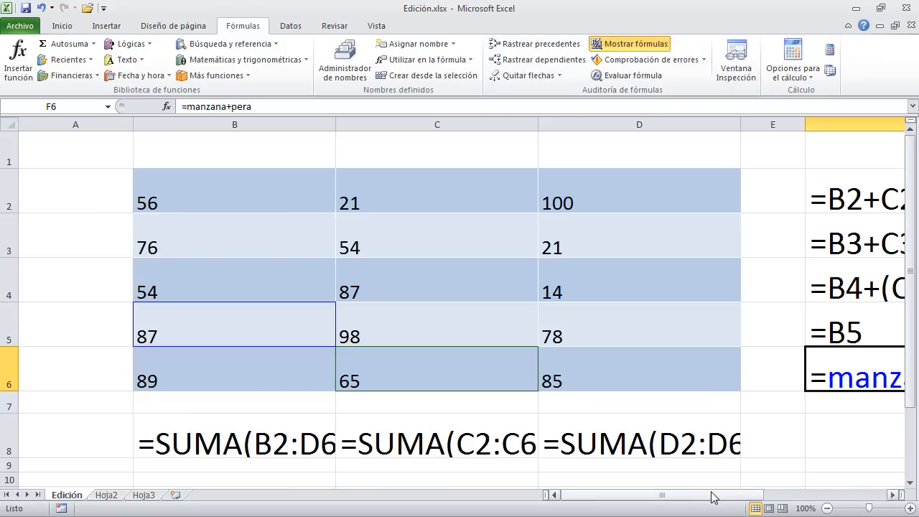
drag(711, 495, 717, 497)
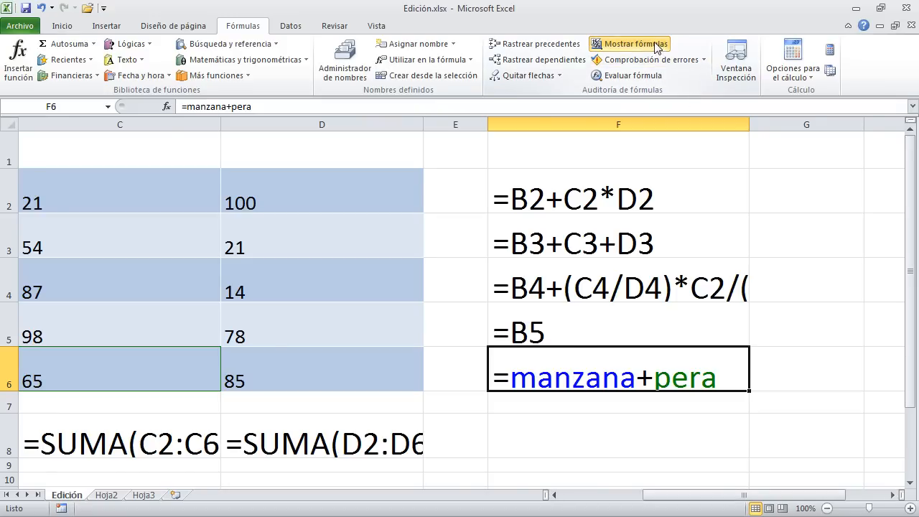
click(631, 43)
drag(706, 496, 665, 494)
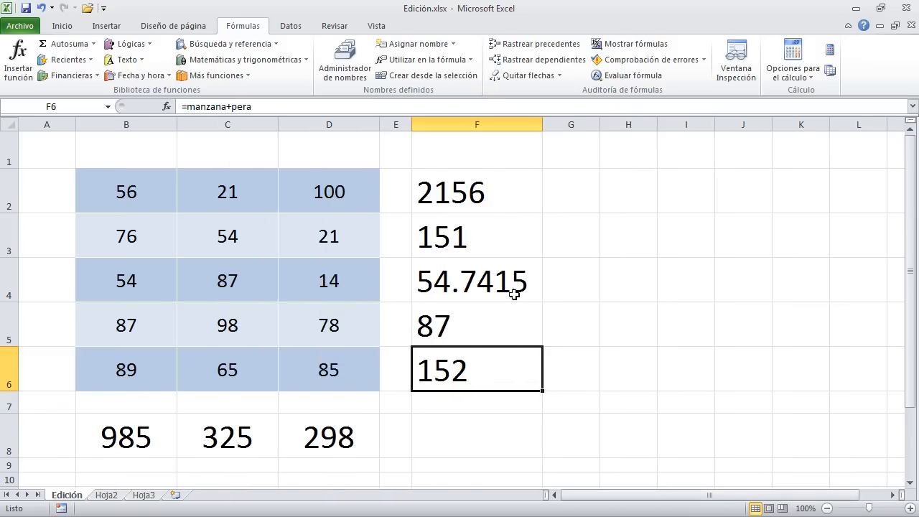
Step: Inspect the formula in F2, show all formulas to check F3, and restore the results view
click(468, 195)
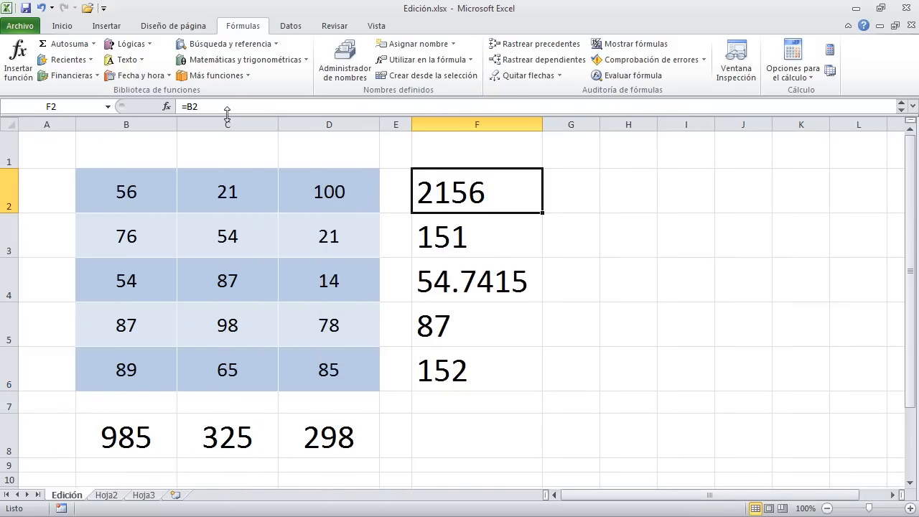
mouse_move(228, 115)
mouse_down()
mouse_move(225, 167)
mouse_move(225, 102)
mouse_up()
key(ctrl+grave)
drag(728, 494, 797, 498)
click(617, 237)
click(630, 44)
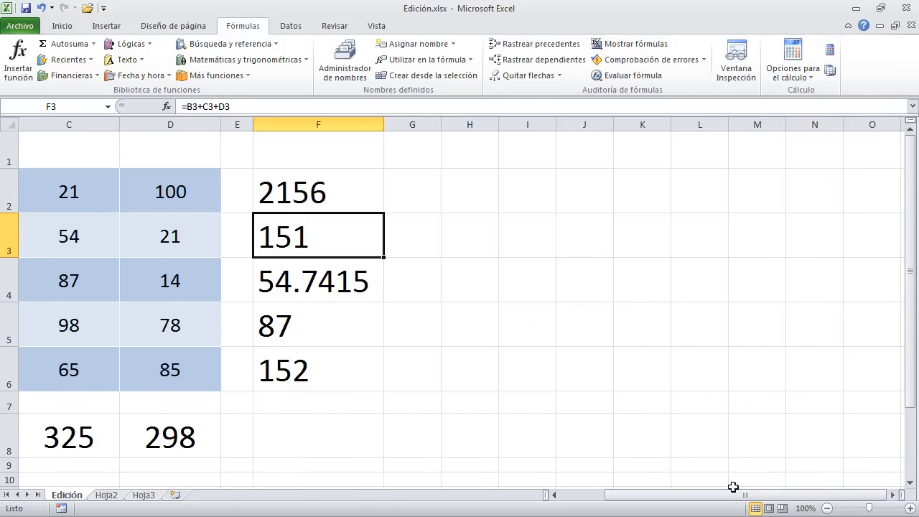
drag(735, 494, 649, 500)
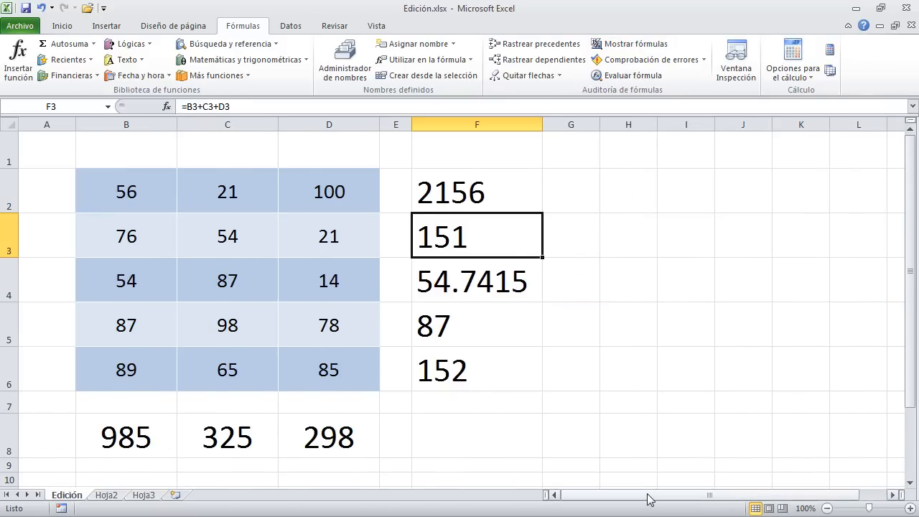
Step: Extend the formula in F6 to =manzana+pera+D2
click(473, 376)
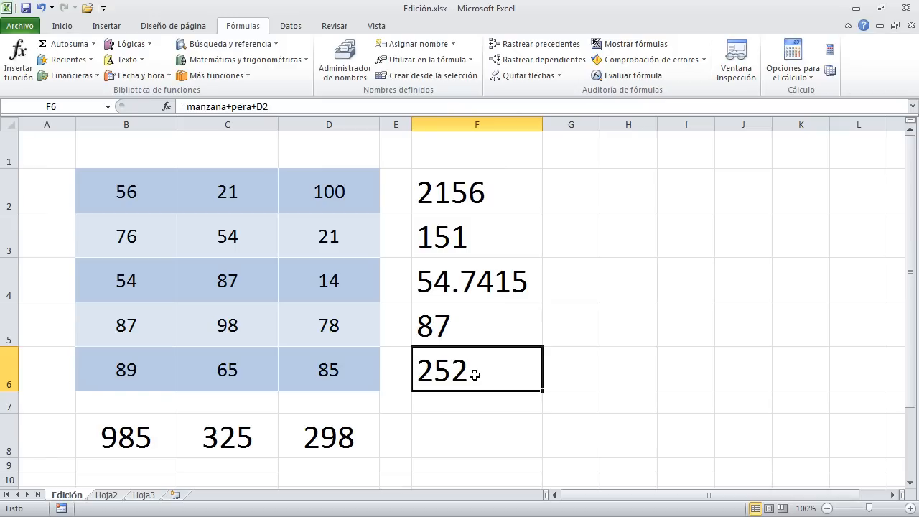
Step: Check the formula in F2, and open the formulas in D8 and F6 for editing to inspect their highlighted references
click(481, 194)
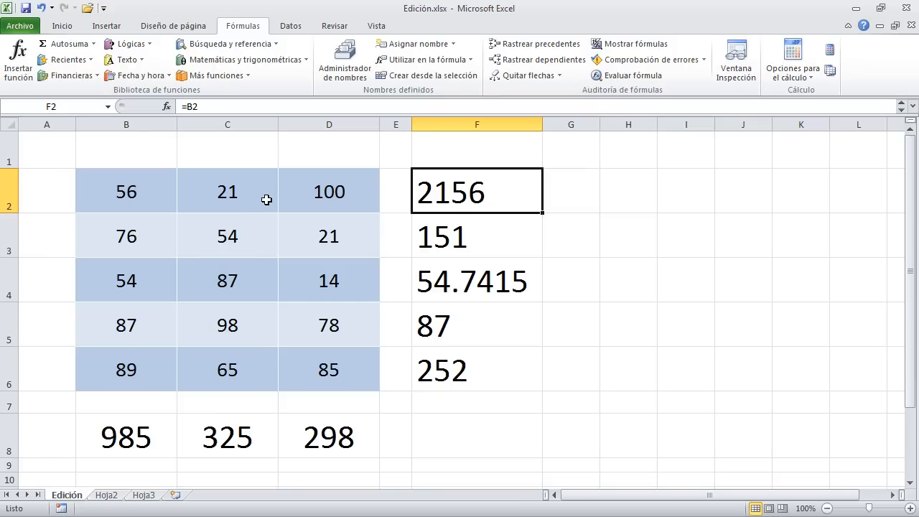
double_click(345, 440)
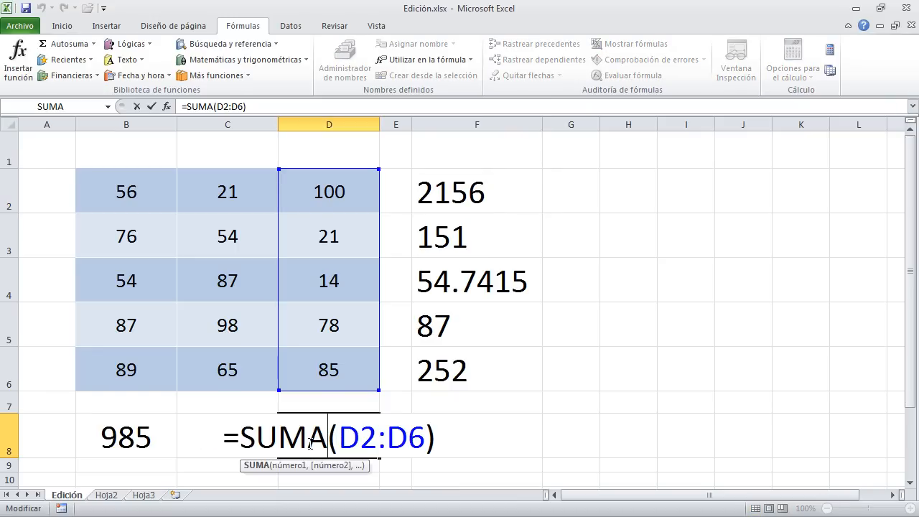
double_click(478, 374)
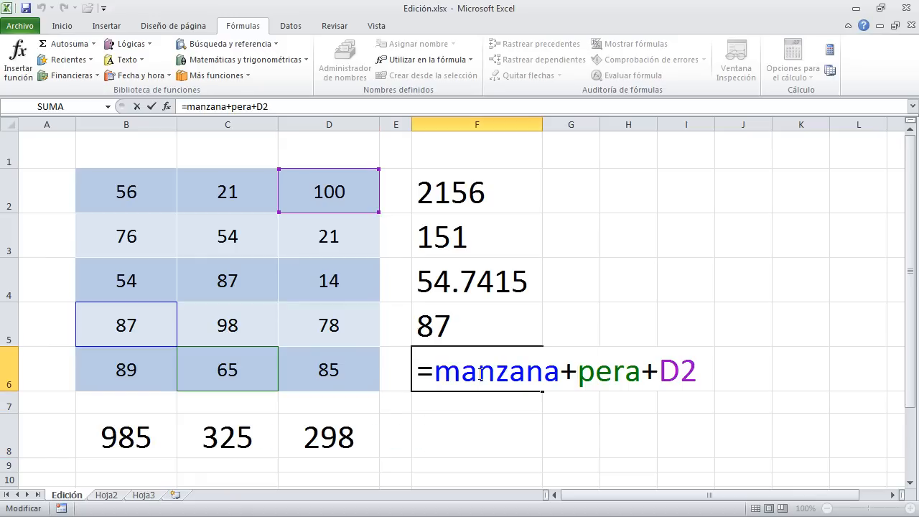